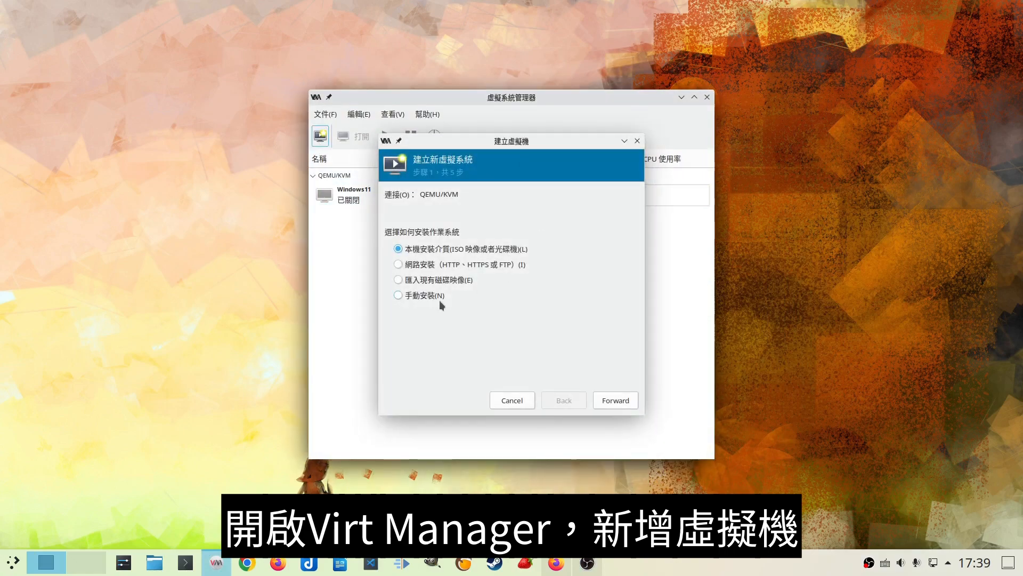
Choose manual installation for the new virtual machine and set its operating system to Android-x86 9.0.
{"action": "left_click", "coordinate": [439, 297]}
{"action": "left_click", "coordinate": [616, 400]}
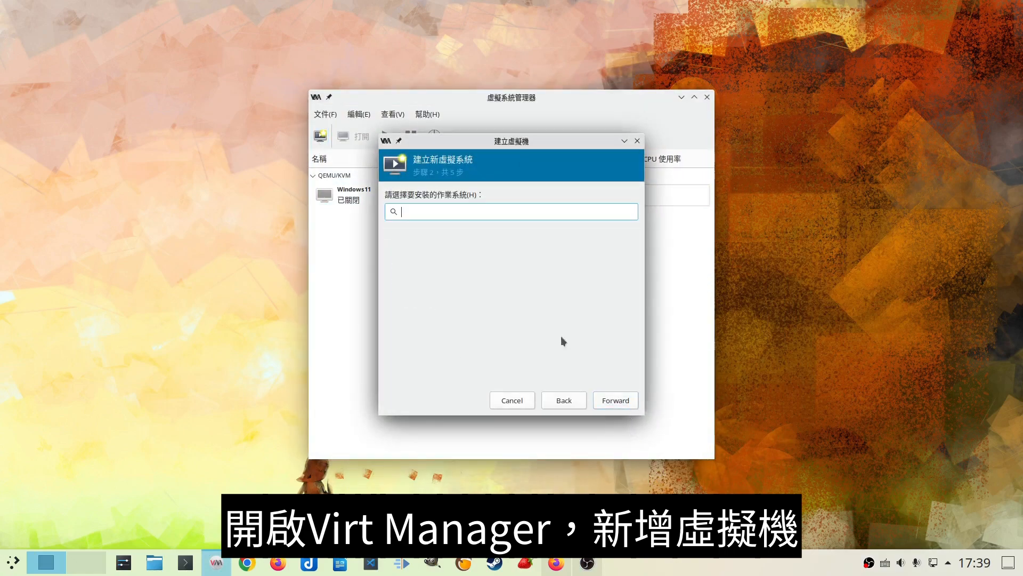
{"action": "type", "text": "Andr"}
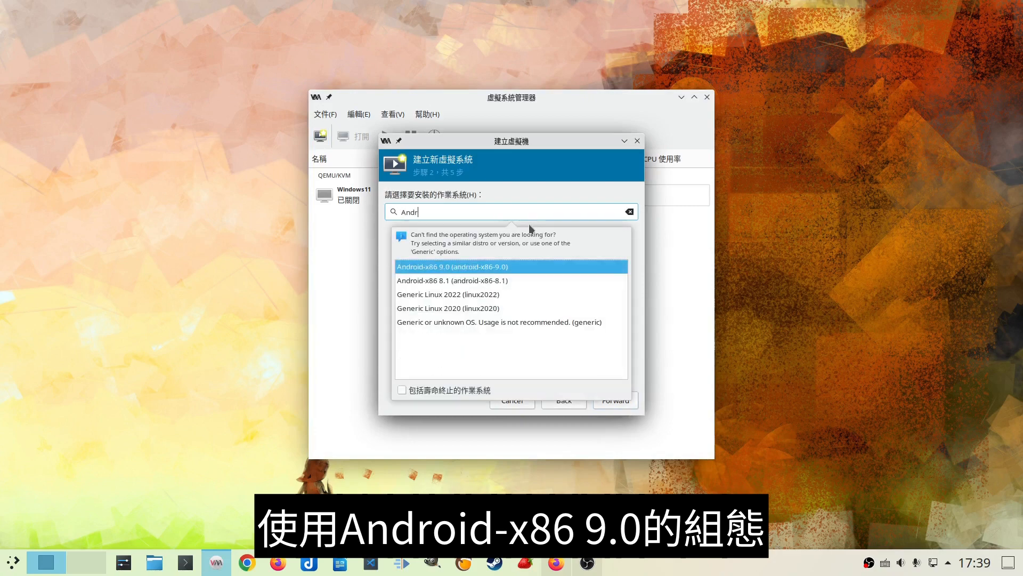
{"action": "left_click", "coordinate": [530, 265]}
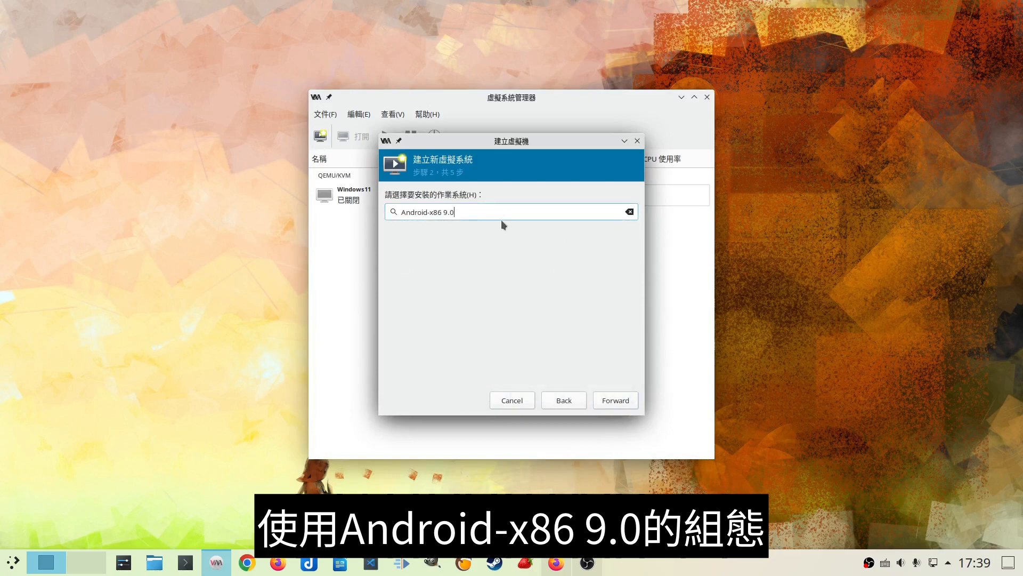
{"action": "left_click", "coordinate": [607, 403]}
Allocate 4096 MiB of memory and 4 CPUs to the virtual machine.
{"action": "double_click", "coordinate": [459, 213]}
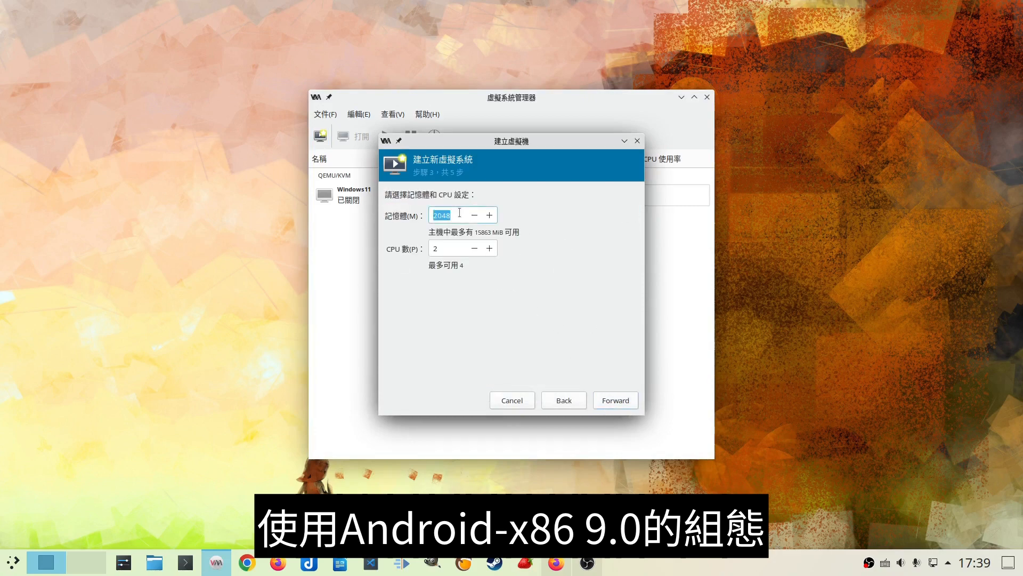
{"action": "type", "text": "4096"}
{"action": "left_click", "coordinate": [492, 248]}
{"action": "left_click", "coordinate": [495, 248]}
{"action": "left_click", "coordinate": [615, 400]}
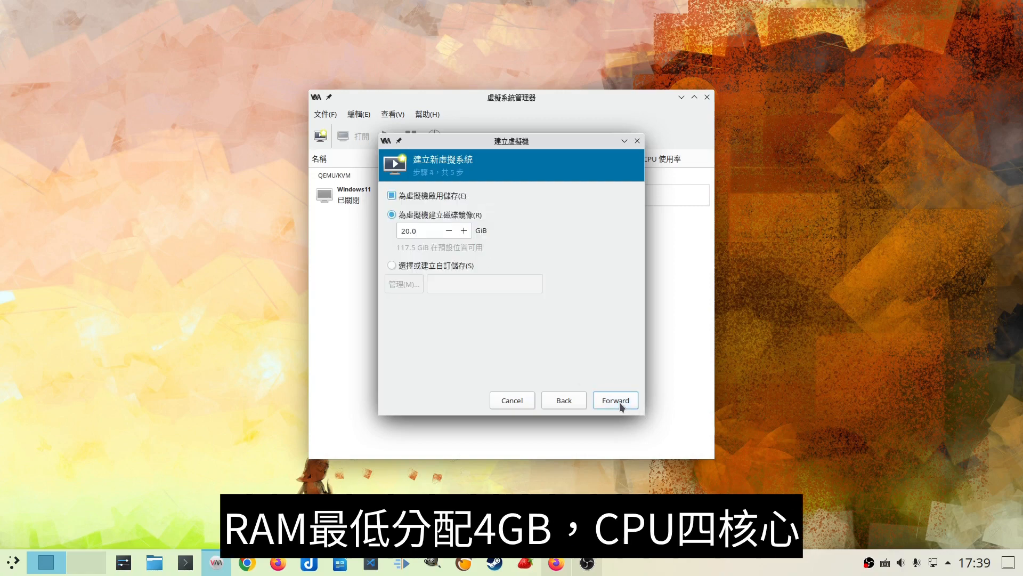
Set the size of the new virtual disk image to 64 GiB.
{"action": "double_click", "coordinate": [421, 231]}
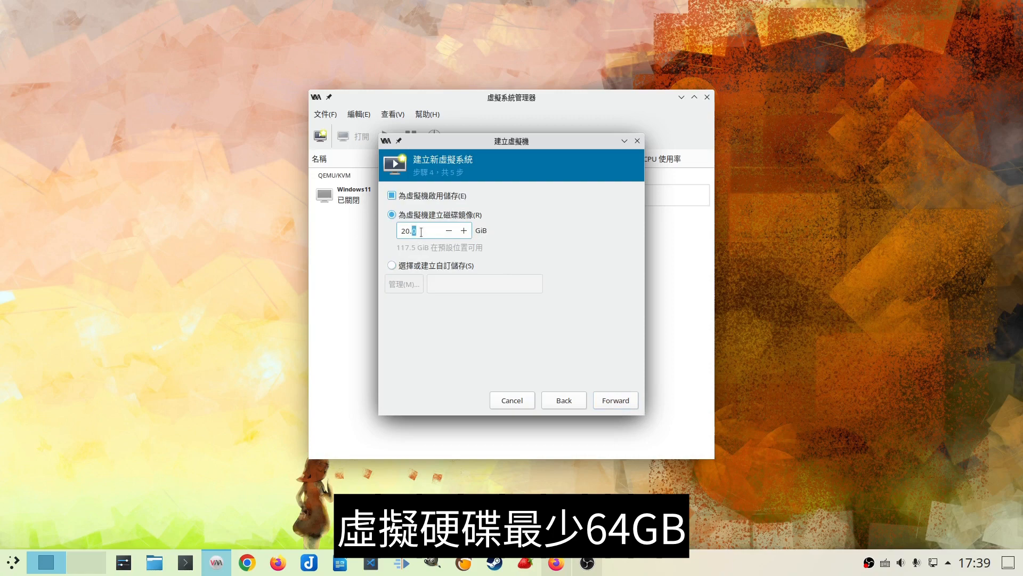
{"action": "type", "text": "64"}
{"action": "key", "text": "Return"}
Finish creating BlissOS15 with configuration customisation before installation enabled and the 'default' NAT virtual network.
{"action": "left_click", "coordinate": [500, 308]}
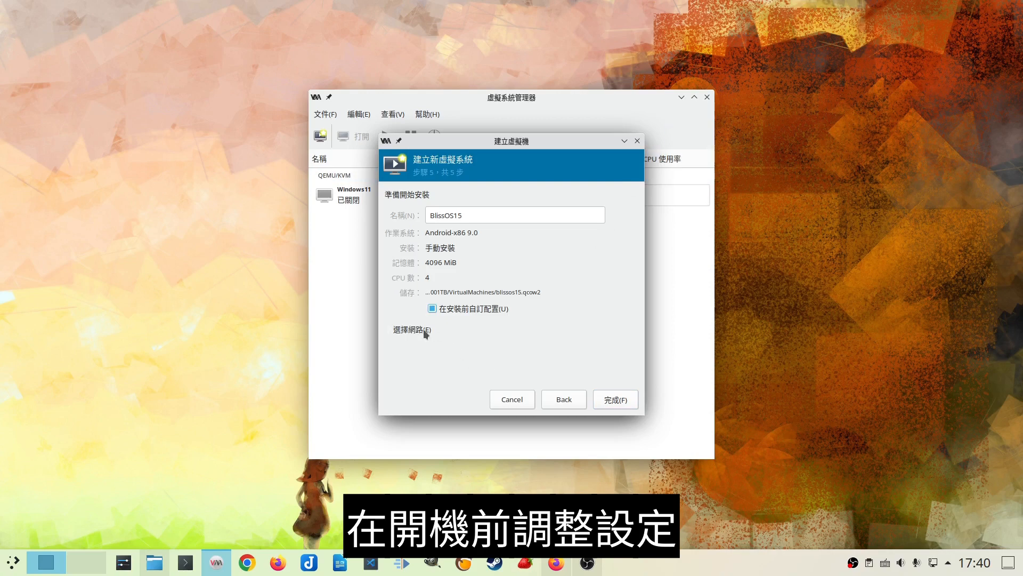
{"action": "left_click", "coordinate": [418, 329]}
{"action": "left_click", "coordinate": [494, 310]}
{"action": "left_click", "coordinate": [501, 312]}
{"action": "left_click", "coordinate": [468, 348]}
{"action": "left_click", "coordinate": [468, 348]}
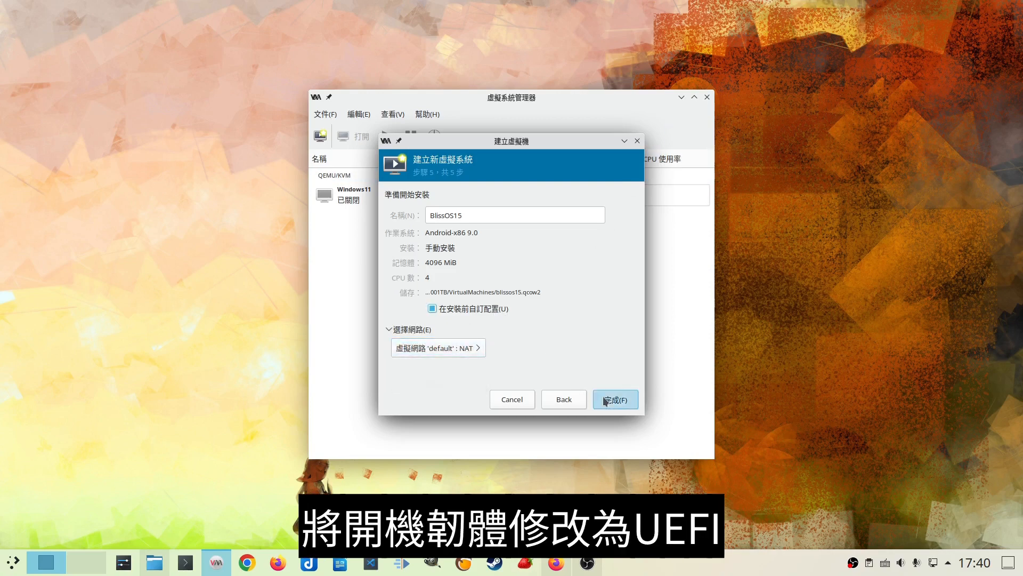
{"action": "left_click", "coordinate": [606, 401]}
Set the firmware to UEFI x86_64: /usr/share/OVMF/OVMF_CODE_4M.fd with the Q35 chipset and apply it.
{"action": "left_click", "coordinate": [443, 320]}
{"action": "left_click", "coordinate": [440, 336]}
{"action": "left_click", "coordinate": [485, 340]}
{"action": "left_click", "coordinate": [489, 368]}
{"action": "left_click", "coordinate": [755, 483]}
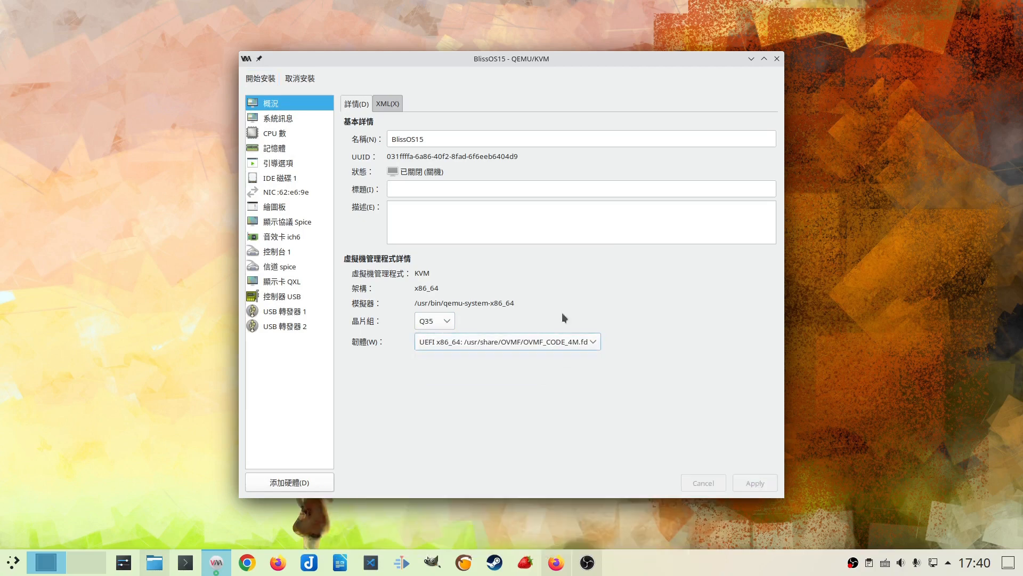
Change the bus of IDE disk 1 to VirtIO and apply the change.
{"action": "left_click", "coordinate": [316, 177]}
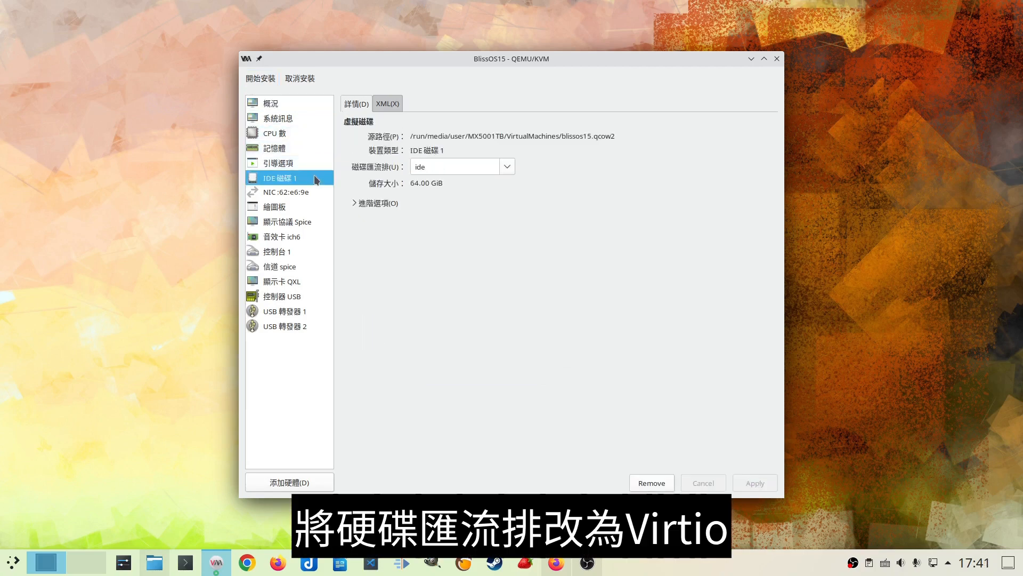
{"action": "left_click", "coordinate": [508, 167]}
{"action": "left_click", "coordinate": [477, 227]}
{"action": "left_click", "coordinate": [755, 482]}
Enable OpenGL for the Spice display, rendering with the Intel Corporation HD Graphics 630.
{"action": "left_click", "coordinate": [314, 224]}
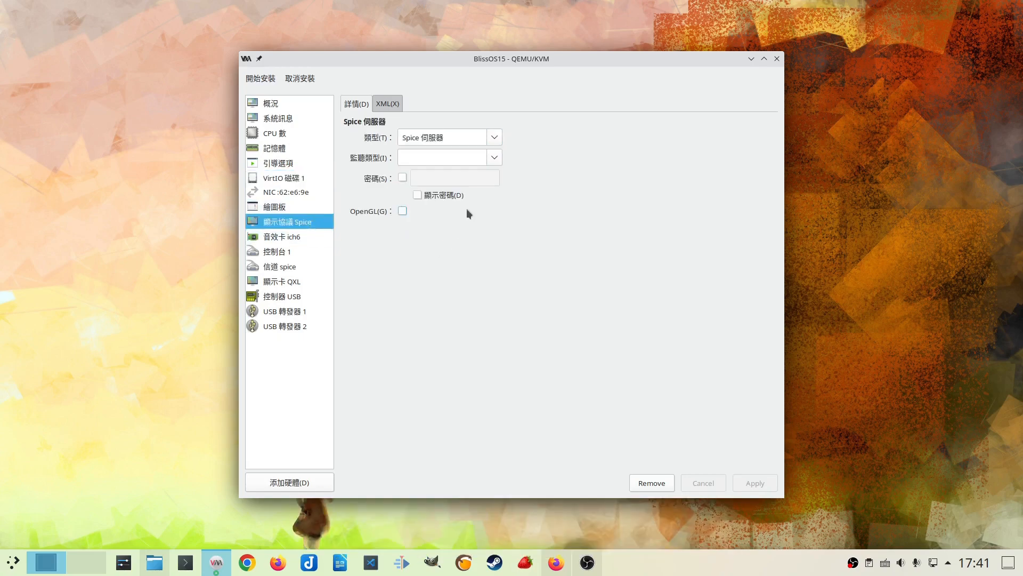
{"action": "left_click", "coordinate": [493, 141]}
{"action": "left_click", "coordinate": [481, 155]}
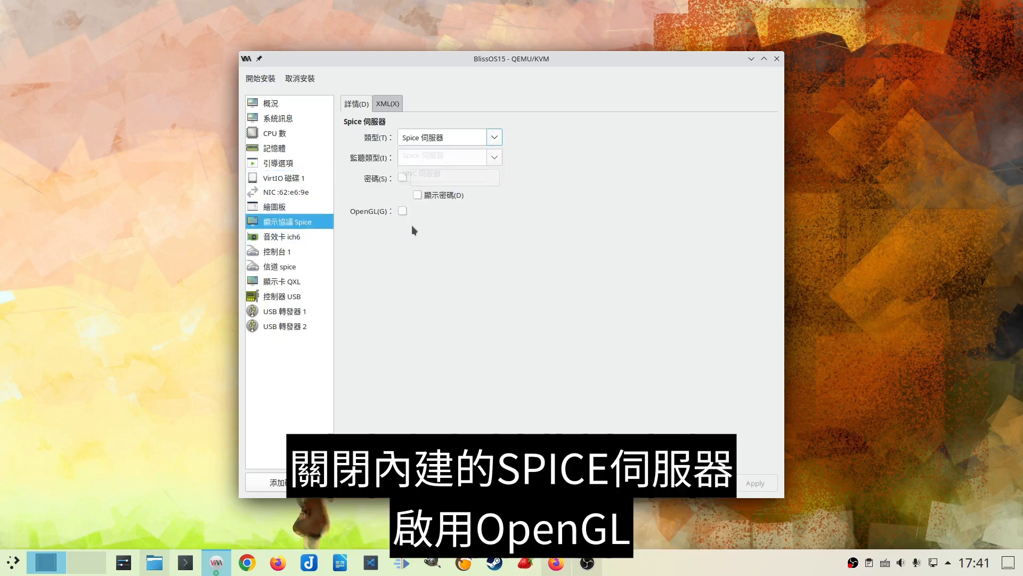
{"action": "left_click", "coordinate": [401, 212]}
{"action": "left_click", "coordinate": [494, 228]}
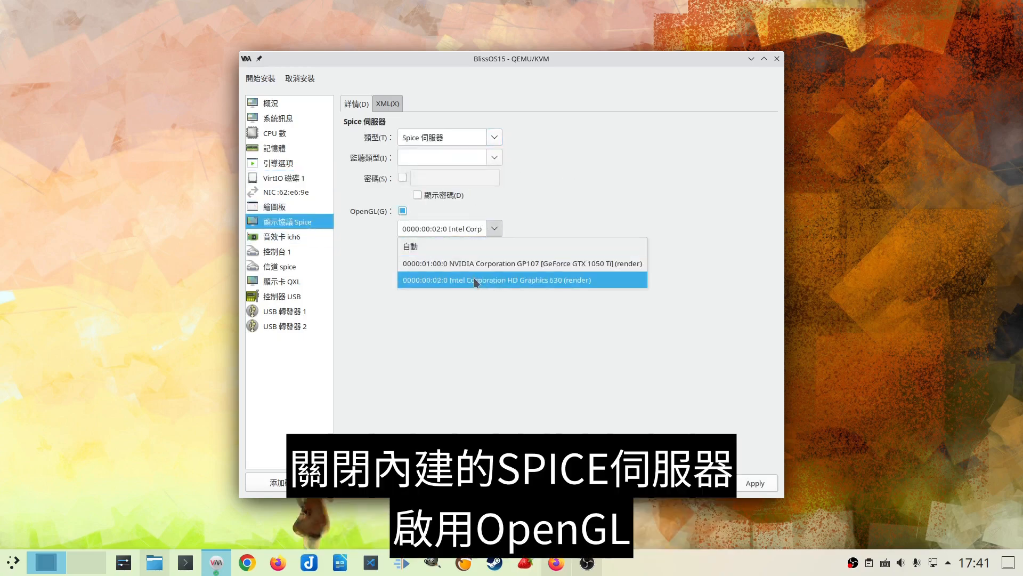
{"action": "left_click", "coordinate": [533, 280]}
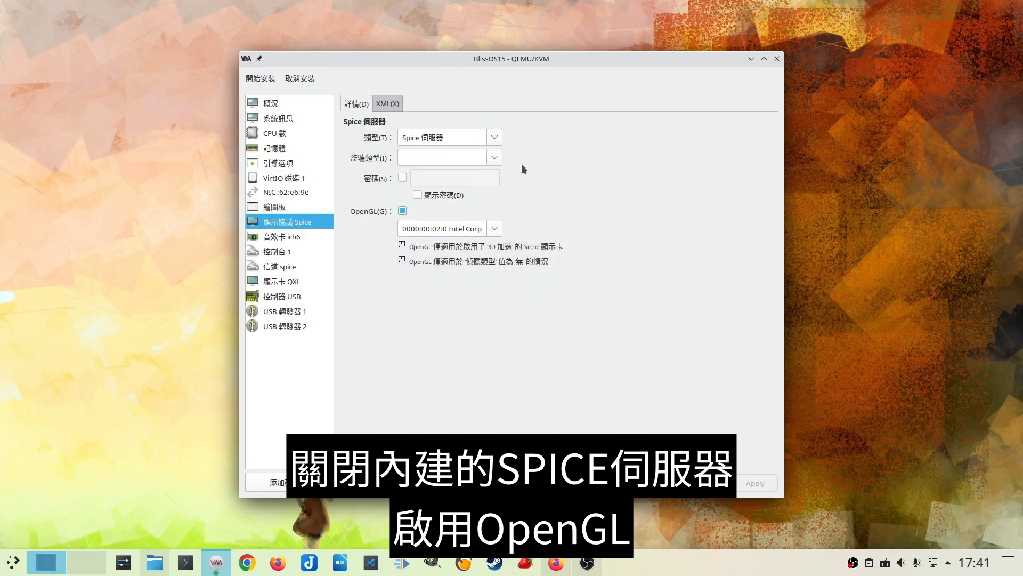
Set the Spice server's listen type to none and apply the display settings.
{"action": "left_click", "coordinate": [495, 136]}
{"action": "left_click", "coordinate": [495, 159]}
{"action": "left_click", "coordinate": [494, 159]}
{"action": "left_click", "coordinate": [475, 184]}
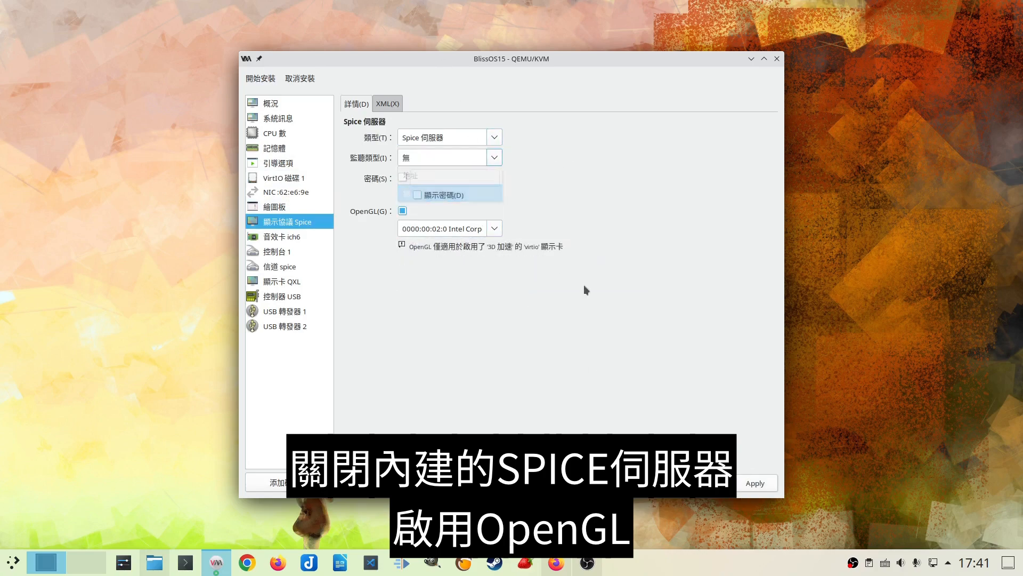
{"action": "left_click", "coordinate": [751, 483]}
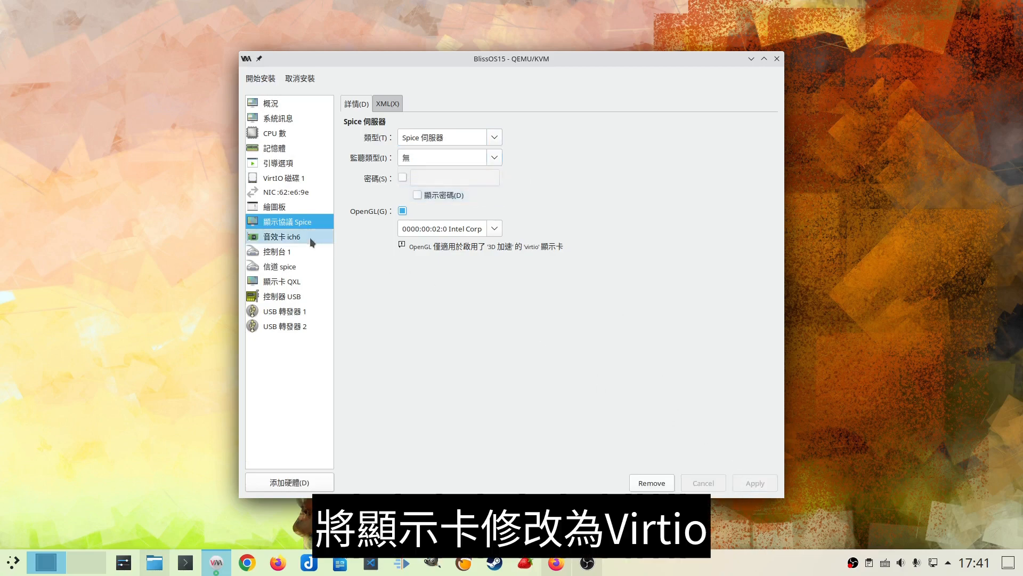
Change the video card model to Virtio with 3D acceleration enabled and apply it.
{"action": "left_click", "coordinate": [314, 281]}
{"action": "left_click", "coordinate": [485, 138]}
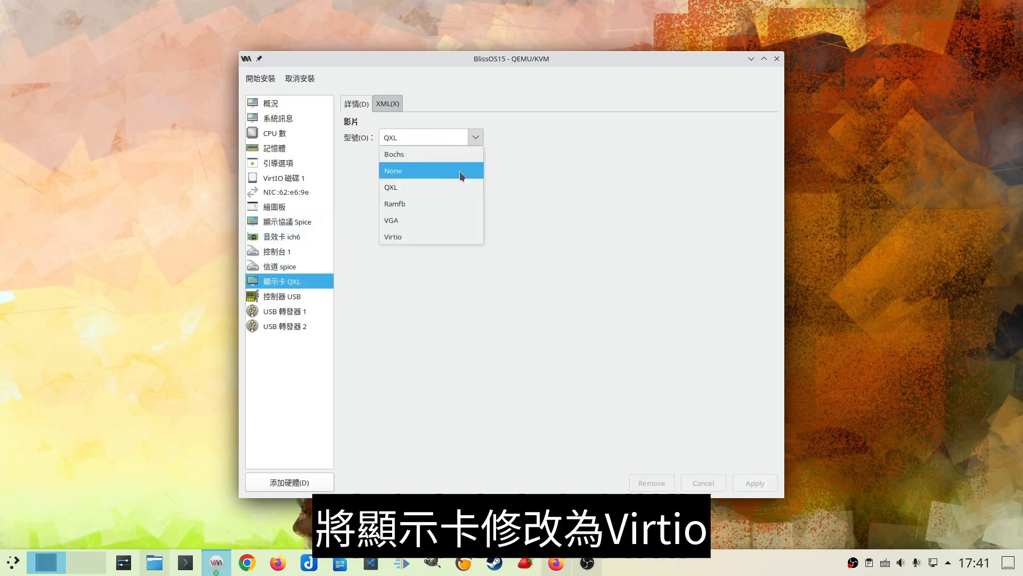
{"action": "left_click", "coordinate": [427, 237]}
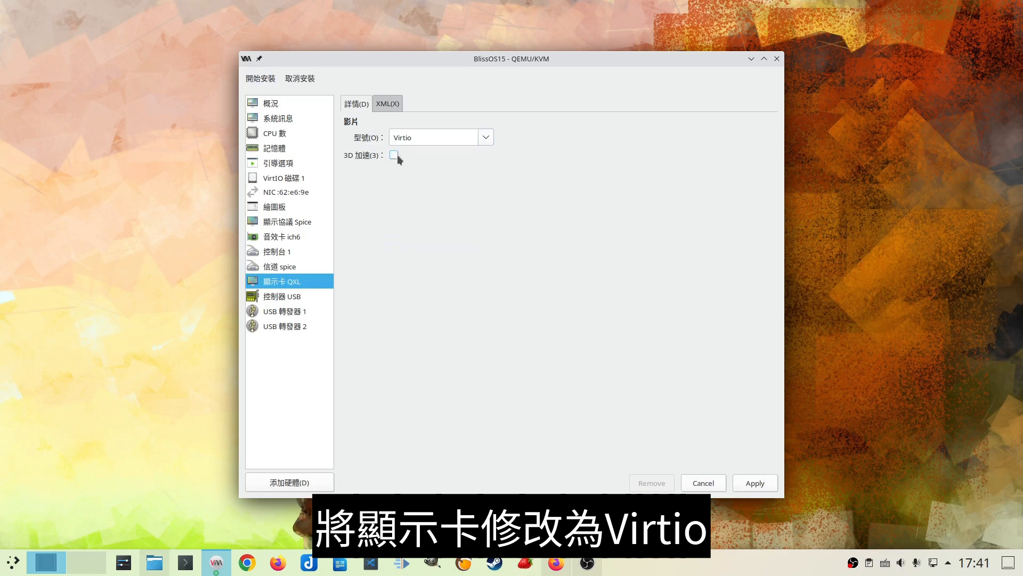
{"action": "left_click", "coordinate": [746, 482]}
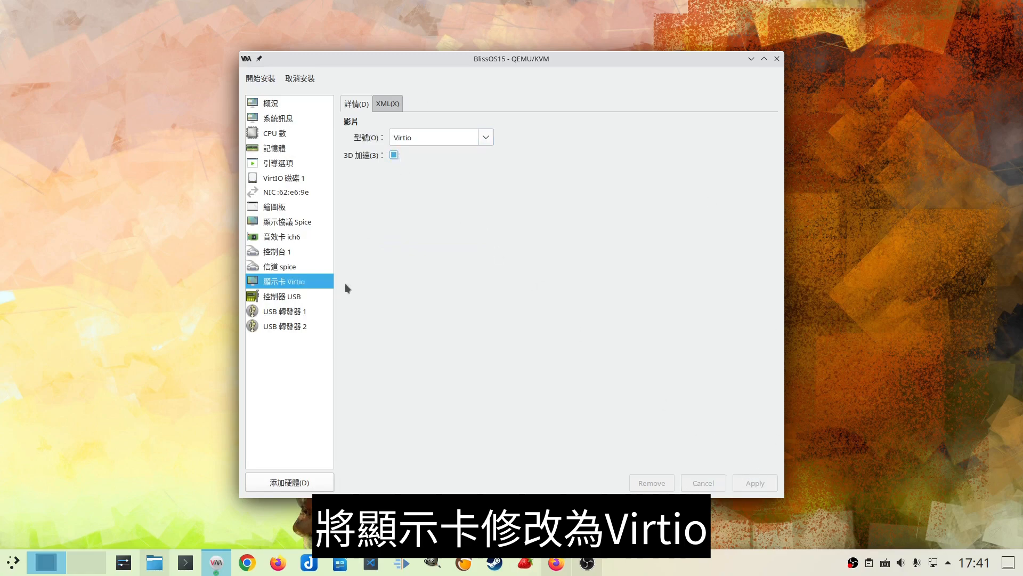
Start adding storage hardware that uses Bliss-v15.9-x86_64-OFFICIAL-gapps-20240114.iso from the Downloads pool as custom storage.
{"action": "left_click", "coordinate": [311, 482]}
{"action": "left_click", "coordinate": [489, 210]}
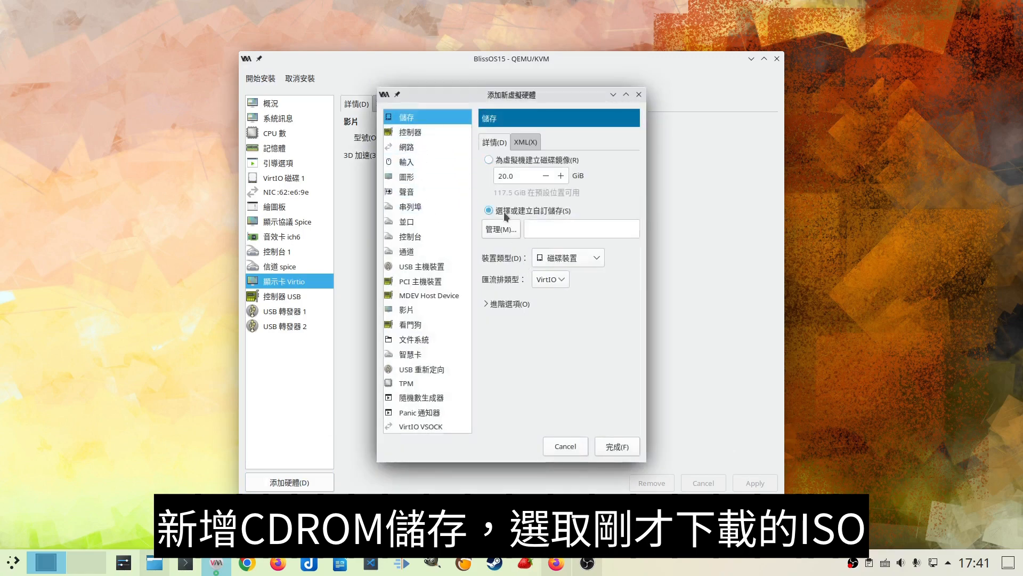
{"action": "left_click", "coordinate": [500, 229]}
{"action": "left_click", "coordinate": [368, 196]}
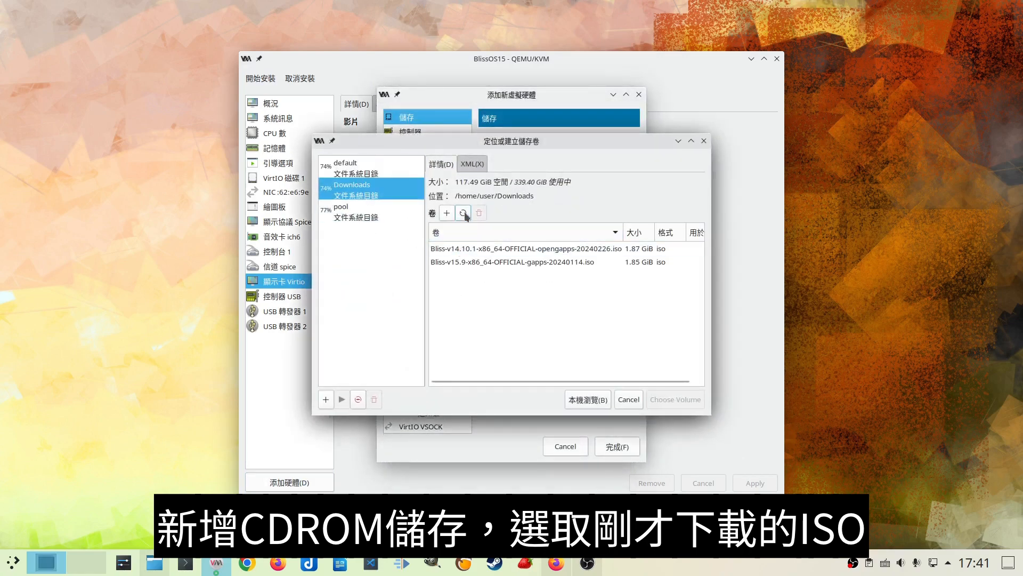
{"action": "left_click", "coordinate": [515, 248]}
{"action": "left_click", "coordinate": [514, 262]}
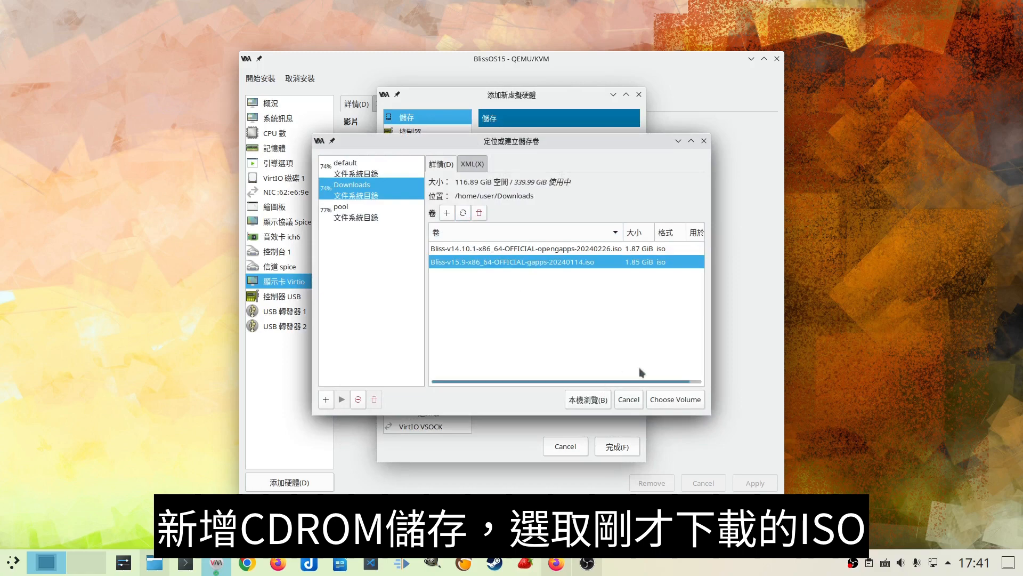
{"action": "left_click", "coordinate": [675, 400]}
Set the new storage's device type to CDROM on the SATA bus and add it to the machine.
{"action": "left_click", "coordinate": [570, 261]}
{"action": "left_click", "coordinate": [570, 271]}
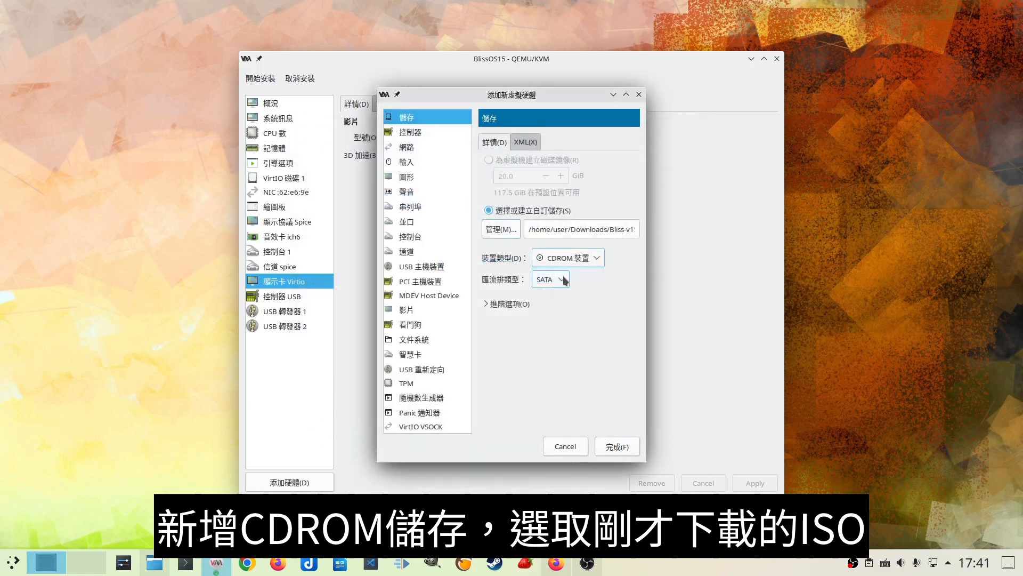
{"action": "left_click", "coordinate": [614, 444]}
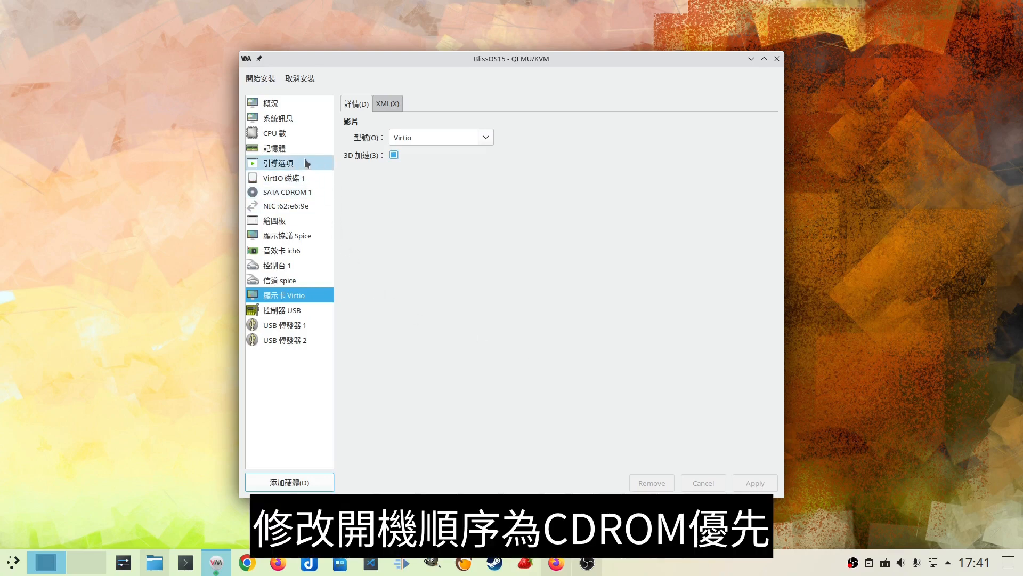
Put SATA CDROM 1 first in the boot order, enable it as a boot device and apply.
{"action": "left_click", "coordinate": [305, 162]}
{"action": "left_click", "coordinate": [357, 207]}
{"action": "left_click", "coordinate": [436, 194]}
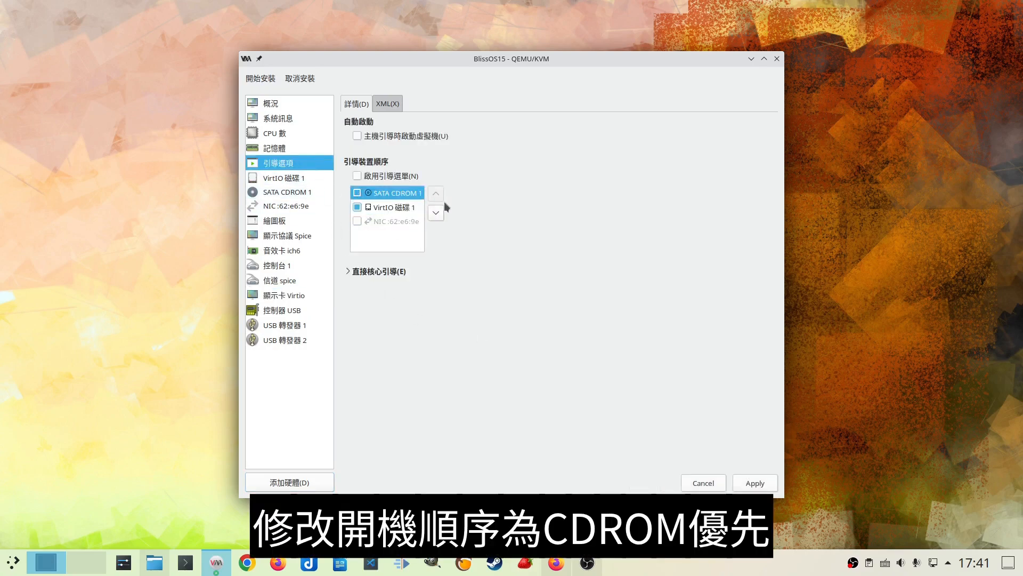
{"action": "left_click", "coordinate": [755, 483]}
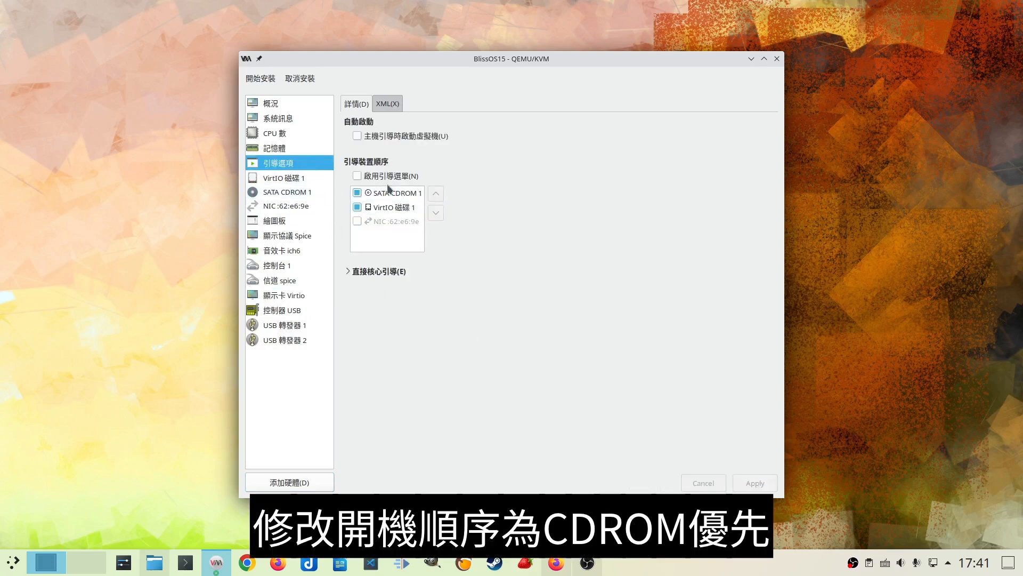
Check the CPU and overview settings and begin the virtual machine's installation.
{"action": "left_click", "coordinate": [299, 132]}
{"action": "left_click", "coordinate": [301, 102]}
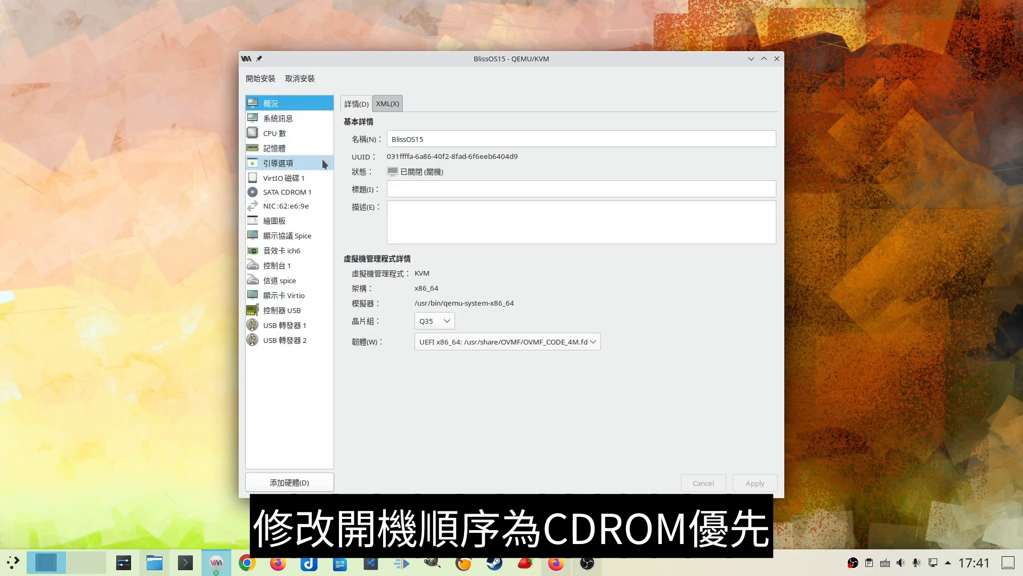
{"action": "left_click", "coordinate": [266, 81]}
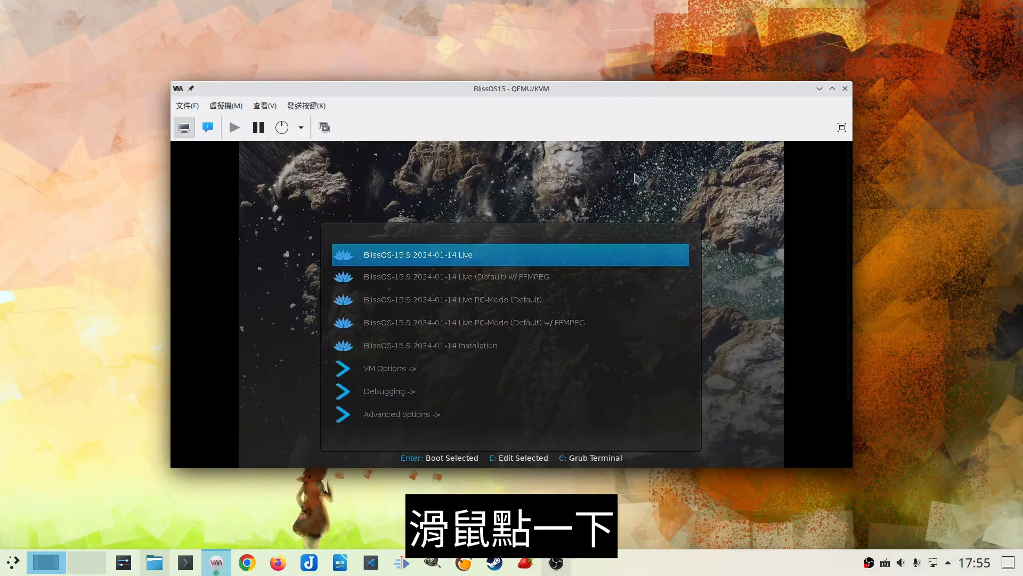
Enlarge the virtual machine window and boot the BlissOS-15.9 2024-01-14 Installation entry.
{"action": "left_click_drag", "start_coordinate": [760, 468], "coordinate": [771, 493]}
{"action": "left_click", "coordinate": [760, 430]}
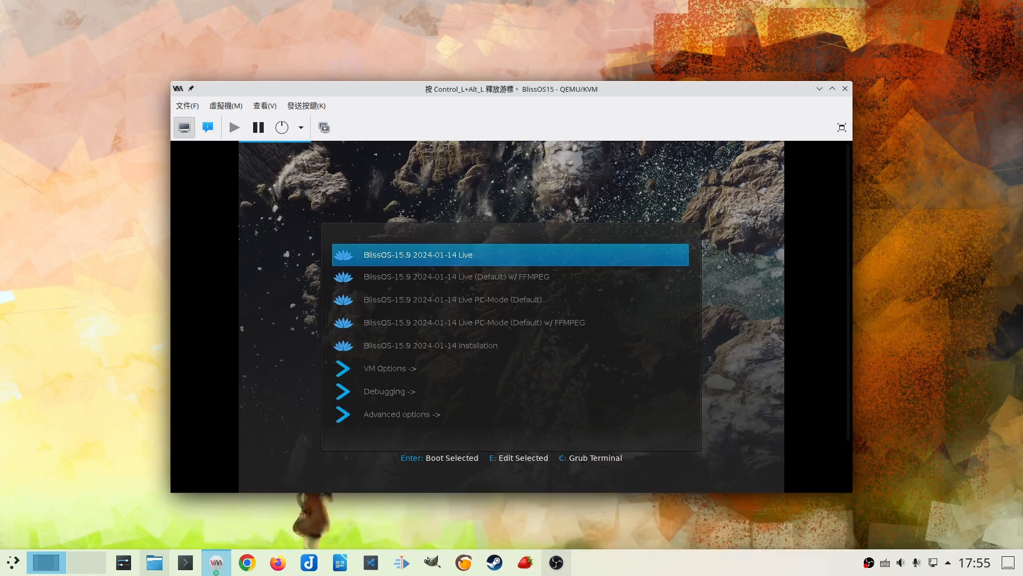
{"action": "key", "text": "Down"}
{"action": "key", "text": "Down"}
{"action": "key", "text": "Down"}
{"action": "key", "text": "Down"}
{"action": "key", "text": "Return"}
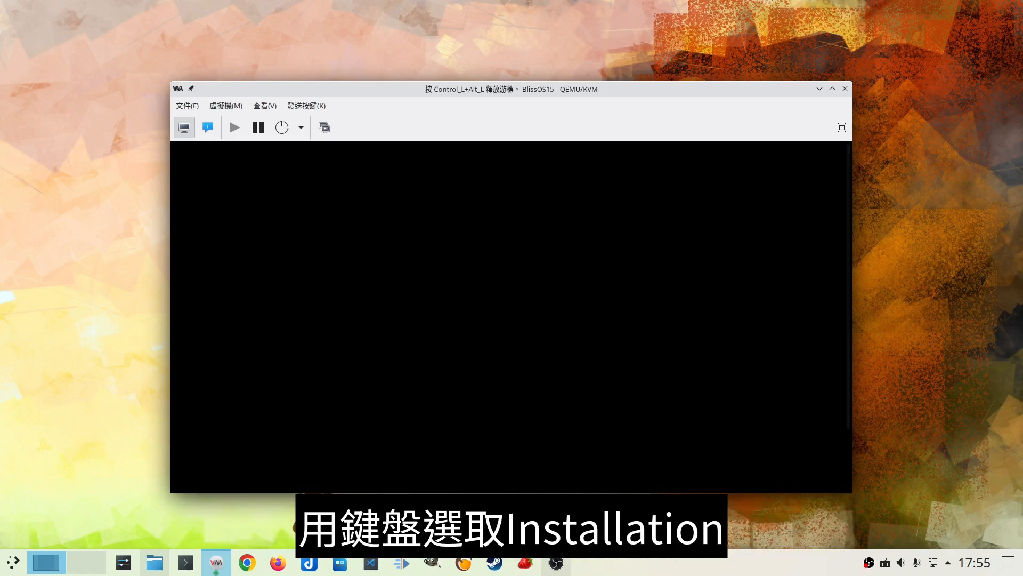
Release the captured pointer, then move and enlarge the virtual machine window to fit the full installer display.
{"action": "key", "text": "ctrl+alt"}
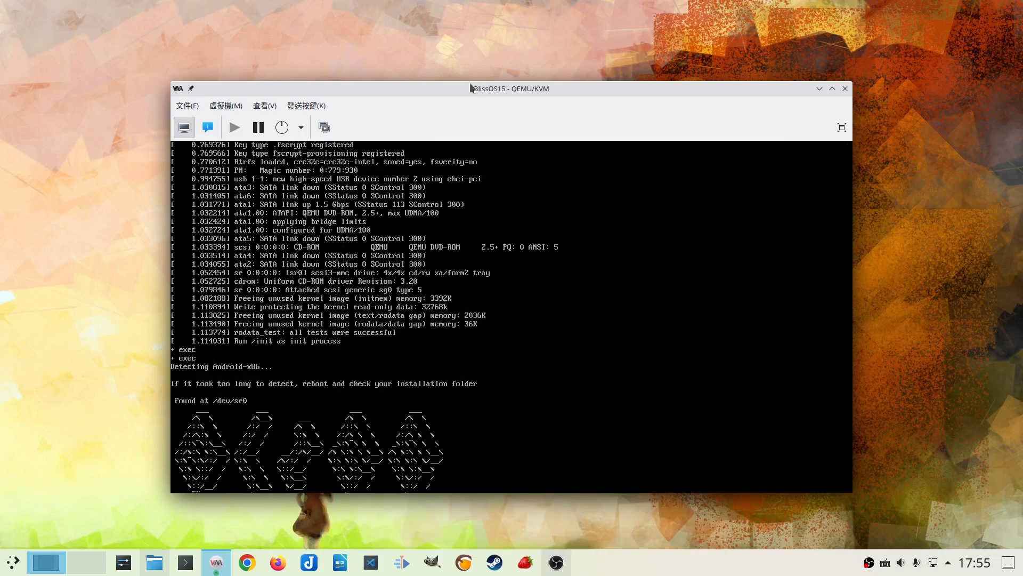
{"action": "left_click_drag", "start_coordinate": [472, 80], "coordinate": [482, 58]}
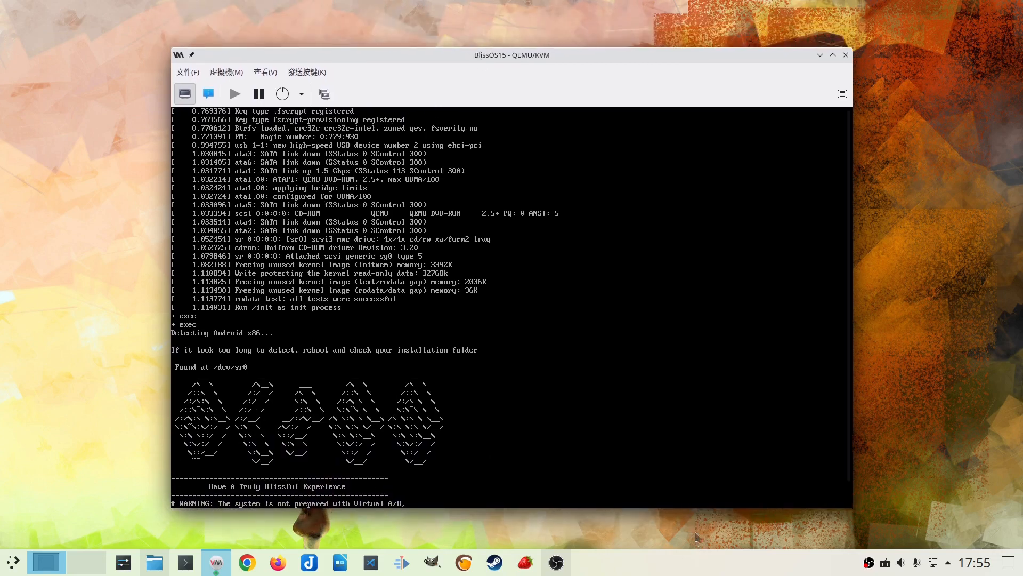
{"action": "left_click_drag", "start_coordinate": [694, 507], "coordinate": [694, 548]}
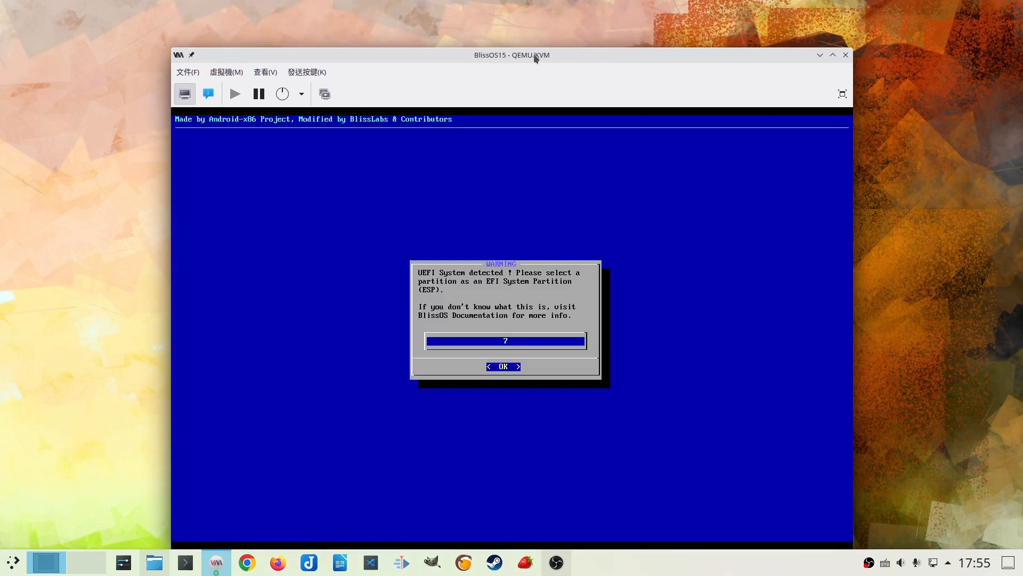
{"action": "left_click_drag", "start_coordinate": [533, 53], "coordinate": [531, 27]}
Start partitioning /dev/vda in the installer with cfdisk and choose gpt as the label type.
{"action": "key", "text": "Return"}
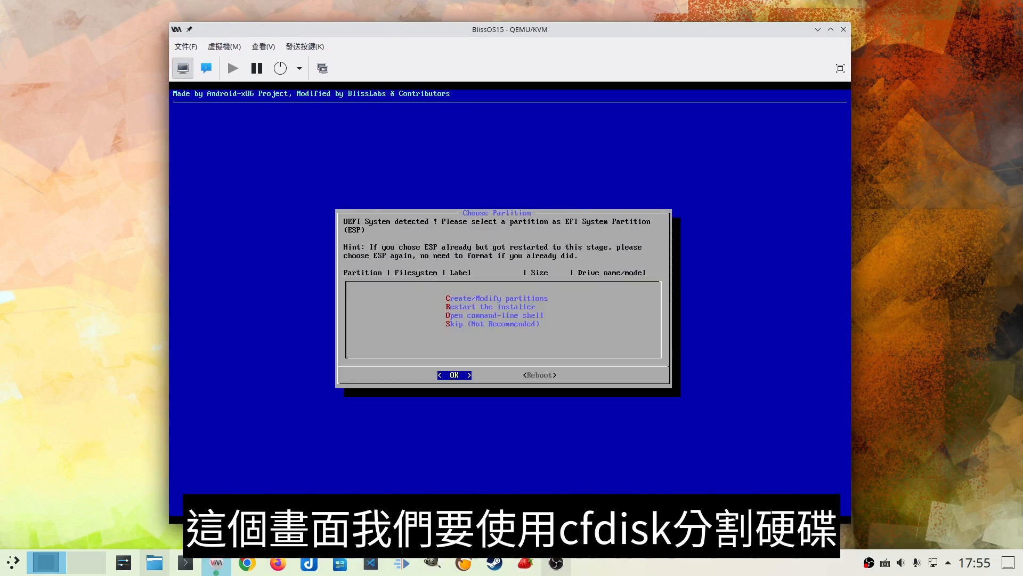
{"action": "key", "text": "Return"}
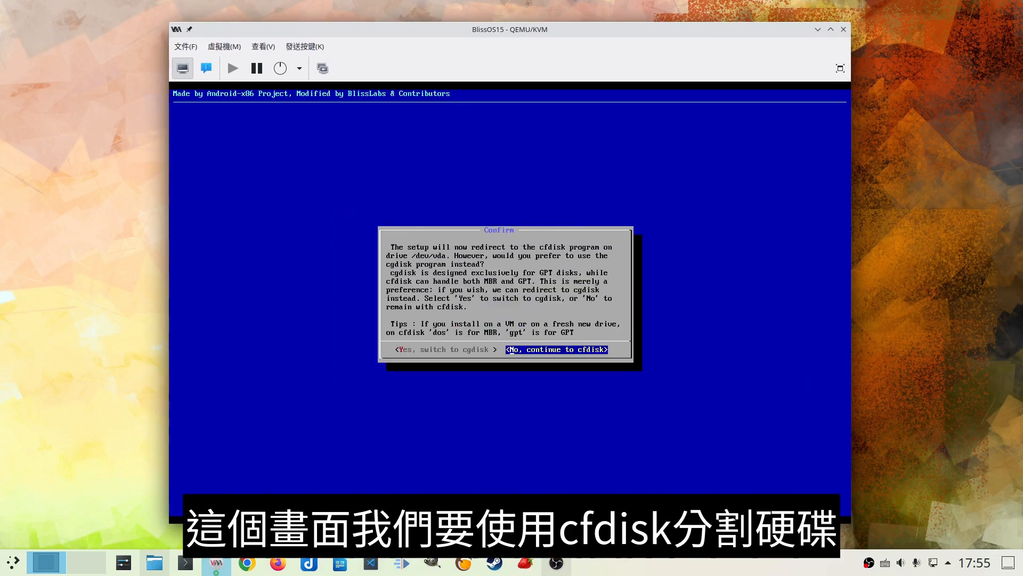
{"action": "key", "text": "Left"}
{"action": "key", "text": "Right"}
{"action": "key", "text": "Return"}
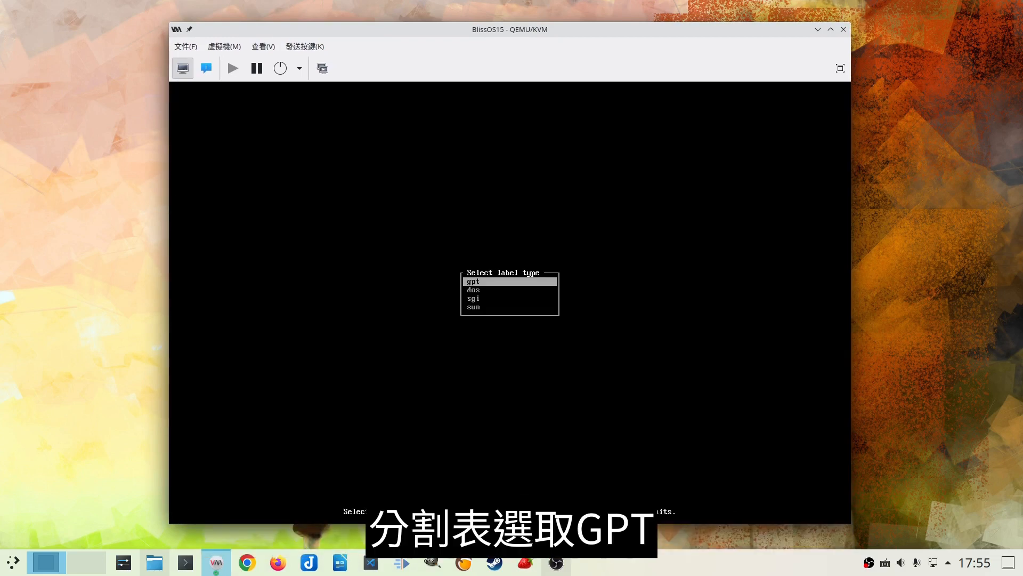
{"action": "key", "text": "Return"}
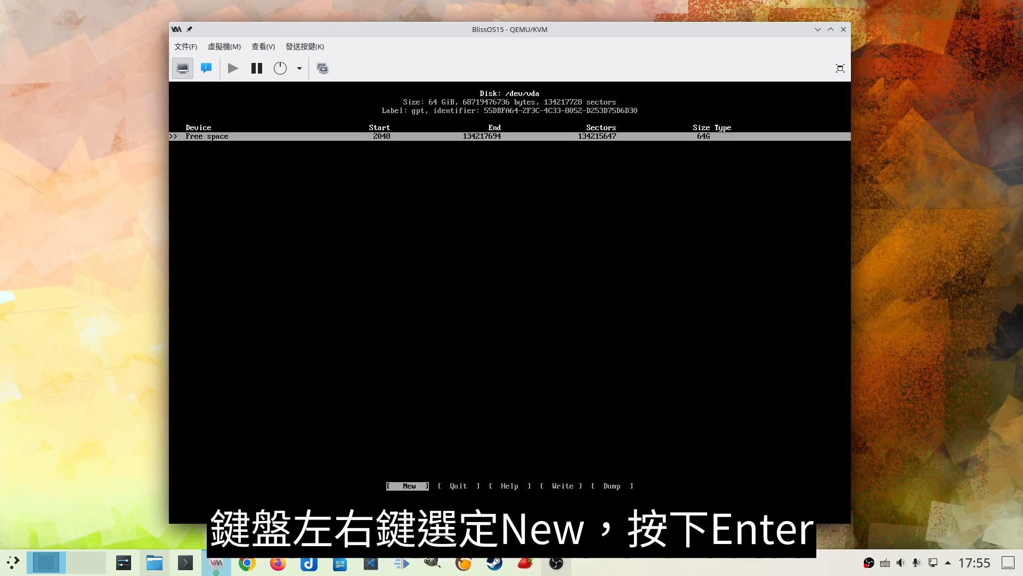
Create a 512M partition at the start of the free space on /dev/vda.
{"action": "key", "text": "Return"}
{"action": "key", "text": "BackSpace"}
{"action": "key", "text": "BackSpace"}
{"action": "key", "text": "BackSpace"}
{"action": "type", "text": "+512M"}
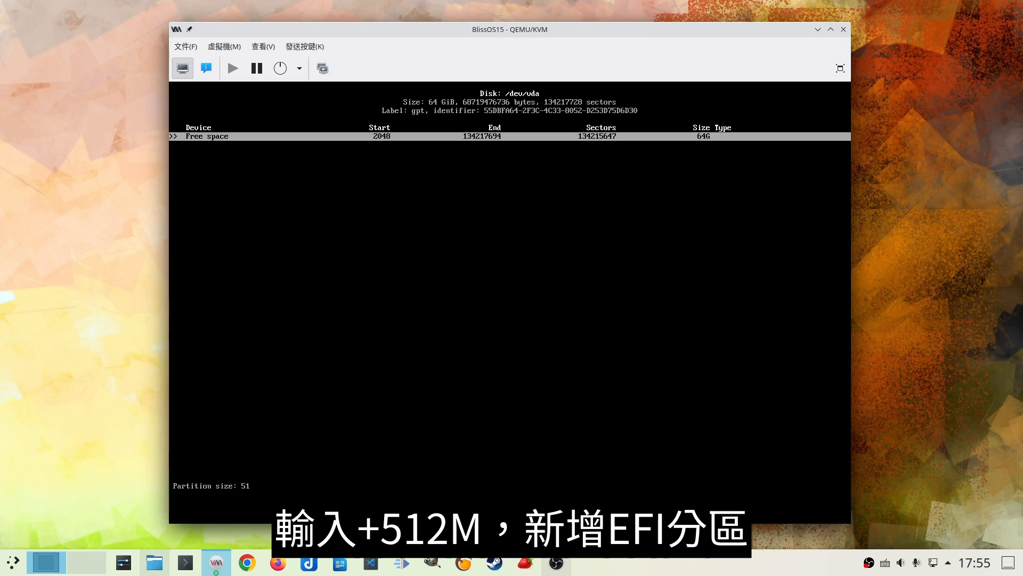
{"action": "key", "text": "Return"}
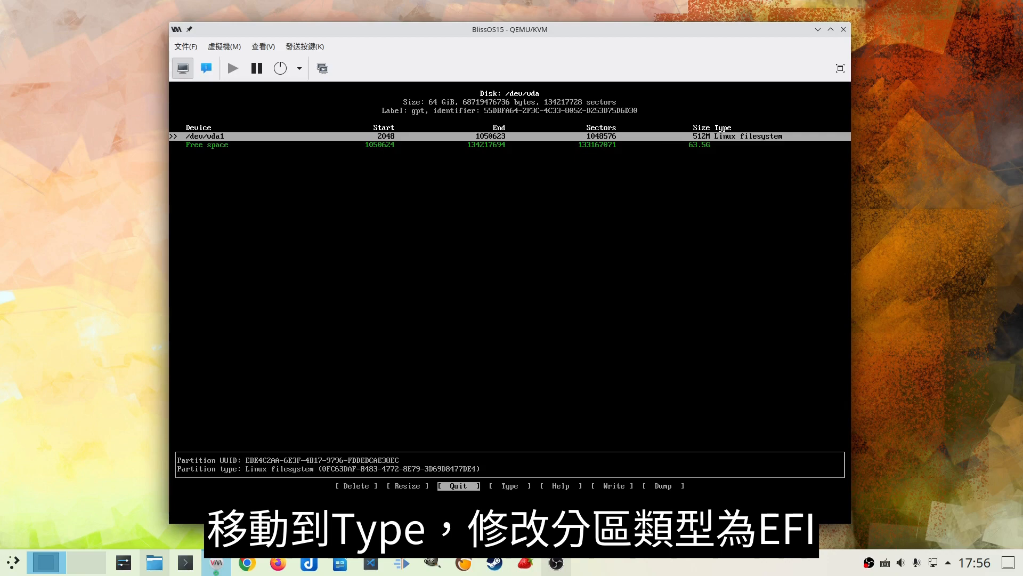
Change the partition type of /dev/vda1 to EFI System.
{"action": "key", "text": "Right"}
{"action": "key", "text": "Return"}
{"action": "key", "text": "Down"}
{"action": "key", "text": "Down"}
{"action": "key", "text": "Down"}
{"action": "key", "text": "Down"}
{"action": "key", "text": "Down"}
{"action": "key", "text": "Down"}
{"action": "key", "text": "Down"}
{"action": "key", "text": "Up"}
{"action": "key", "text": "Up"}
{"action": "key", "text": "Up"}
{"action": "key", "text": "Up"}
{"action": "key", "text": "Up"}
{"action": "key", "text": "Up"}
{"action": "key", "text": "Up"}
{"action": "key", "text": "Up"}
{"action": "key", "text": "Up"}
{"action": "key", "text": "Up"}
{"action": "key", "text": "Up"}
{"action": "key", "text": "Up"}
{"action": "key", "text": "Up"}
{"action": "key", "text": "Up"}
{"action": "key", "text": "Up"}
{"action": "key", "text": "Up"}
{"action": "key", "text": "Up"}
{"action": "key", "text": "Up"}
{"action": "key", "text": "Up"}
{"action": "key", "text": "Up"}
{"action": "key", "text": "Return"}
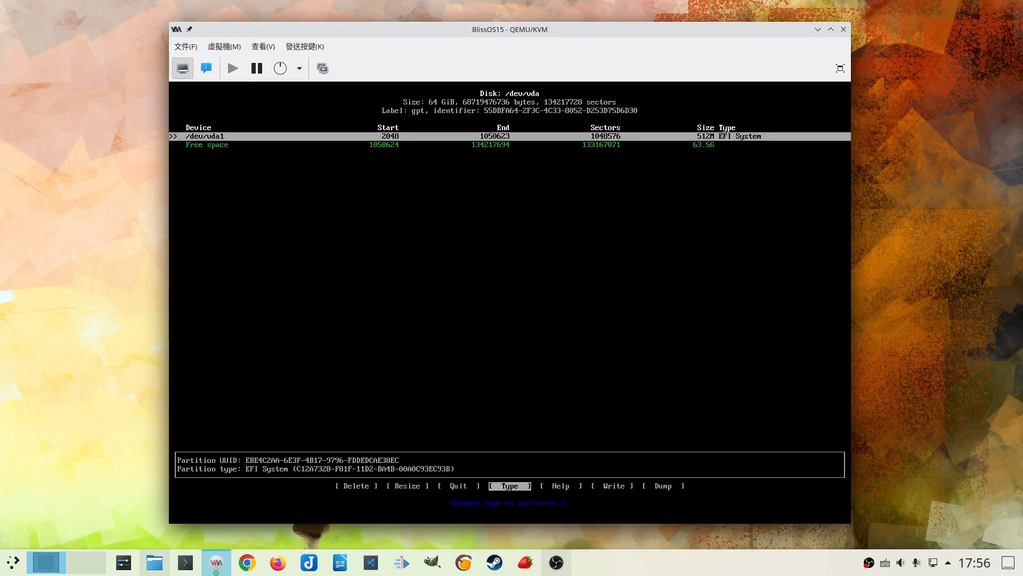
Create a second partition that takes up all the remaining free space on the disk.
{"action": "key", "text": "Down"}
{"action": "key", "text": "Return"}
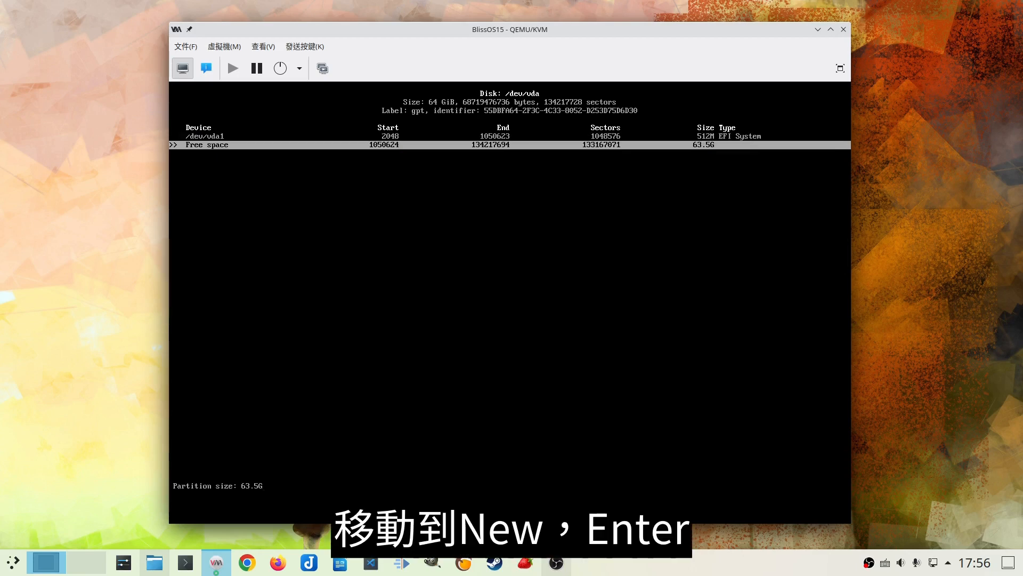
{"action": "key", "text": "Return"}
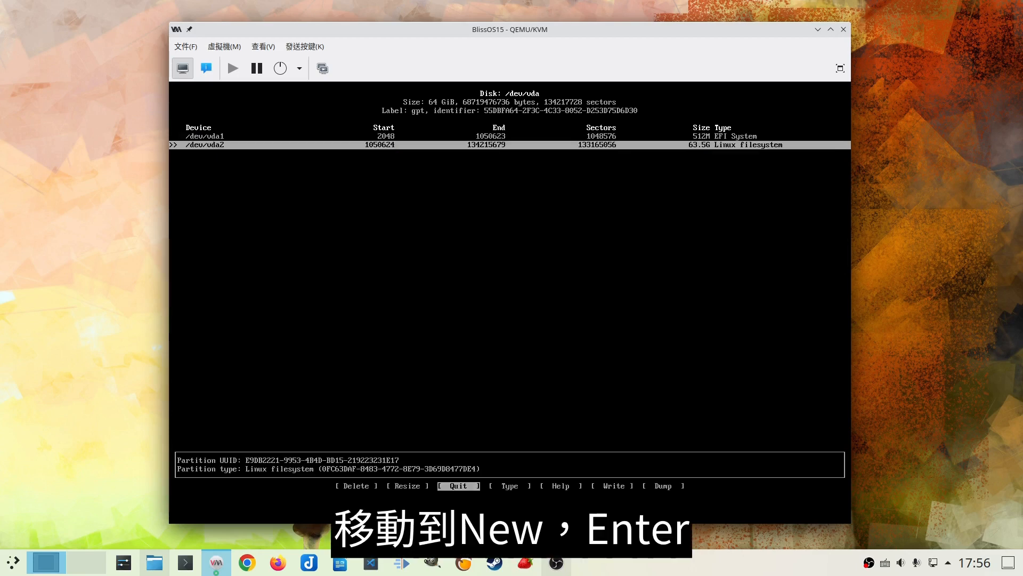
Write the new partition table to /dev/vda, confirming with yes.
{"action": "key", "text": "Left"}
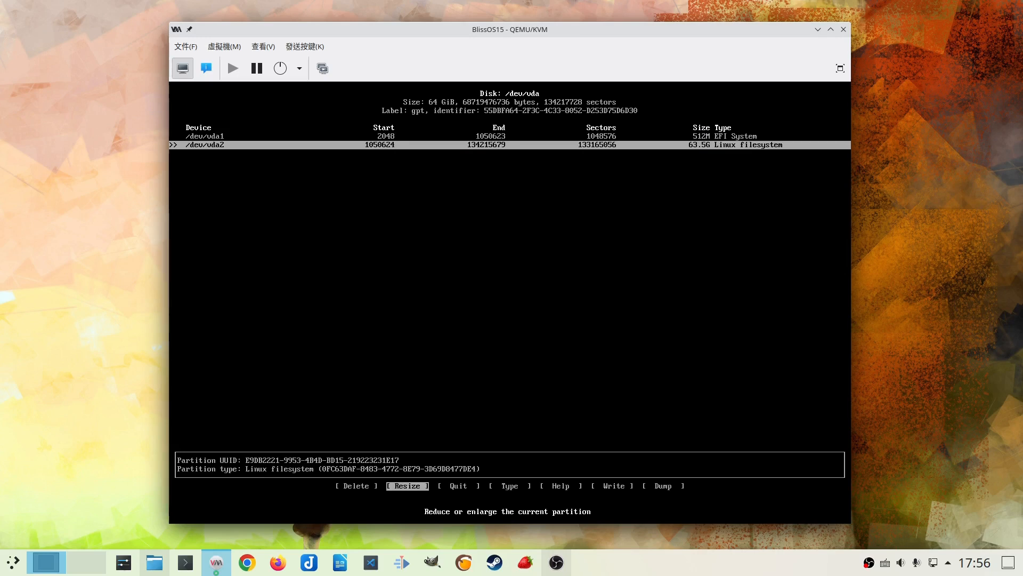
{"action": "key", "text": "Right"}
{"action": "key", "text": "Right"}
{"action": "key", "text": "Right"}
{"action": "key", "text": "Right"}
{"action": "key", "text": "Return"}
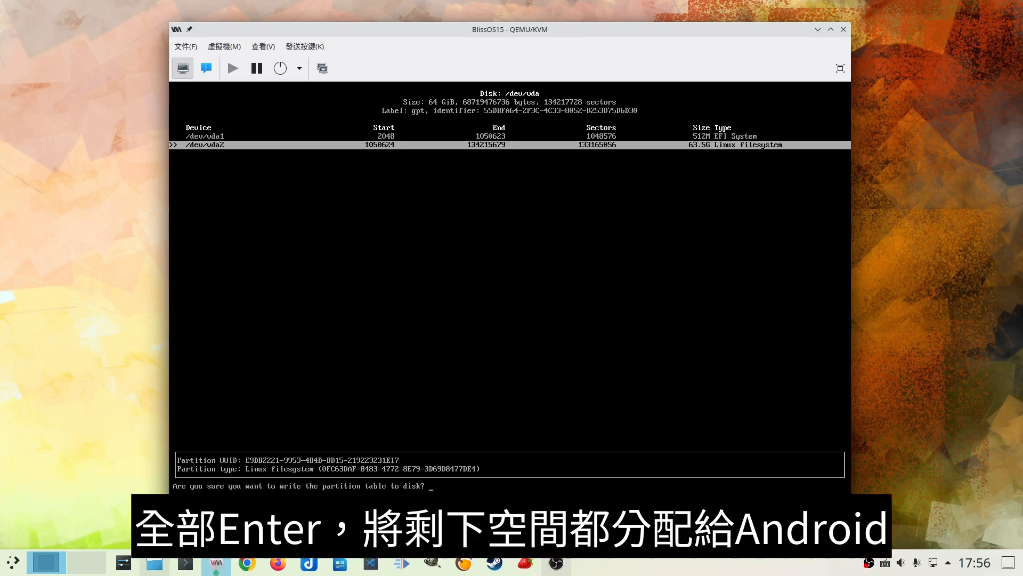
{"action": "type", "text": "yes"}
{"action": "key", "text": "Return"}
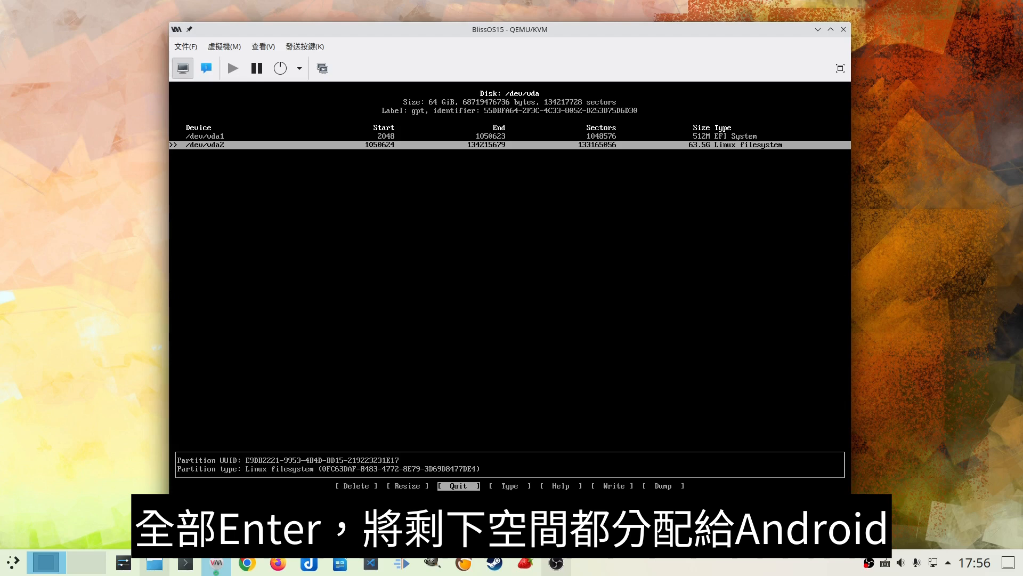
Quit cfdisk and return to the Bliss OS installer.
{"action": "key", "text": "Right"}
{"action": "key", "text": "Right"}
{"action": "key", "text": "Right"}
{"action": "key", "text": "Right"}
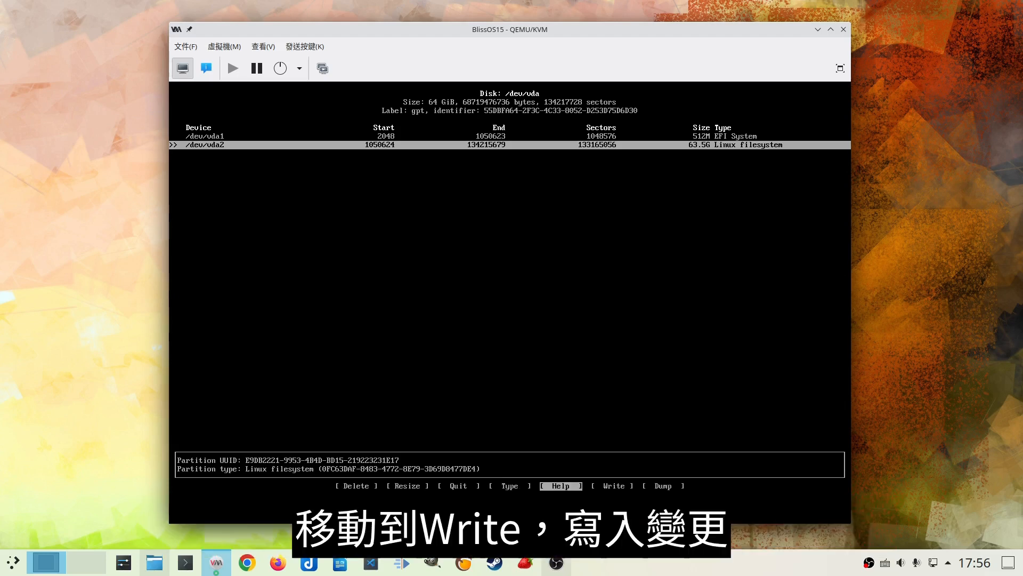
{"action": "key", "text": "Left"}
{"action": "key", "text": "Left"}
{"action": "key", "text": "Left"}
{"action": "key", "text": "Left"}
{"action": "key", "text": "Left"}
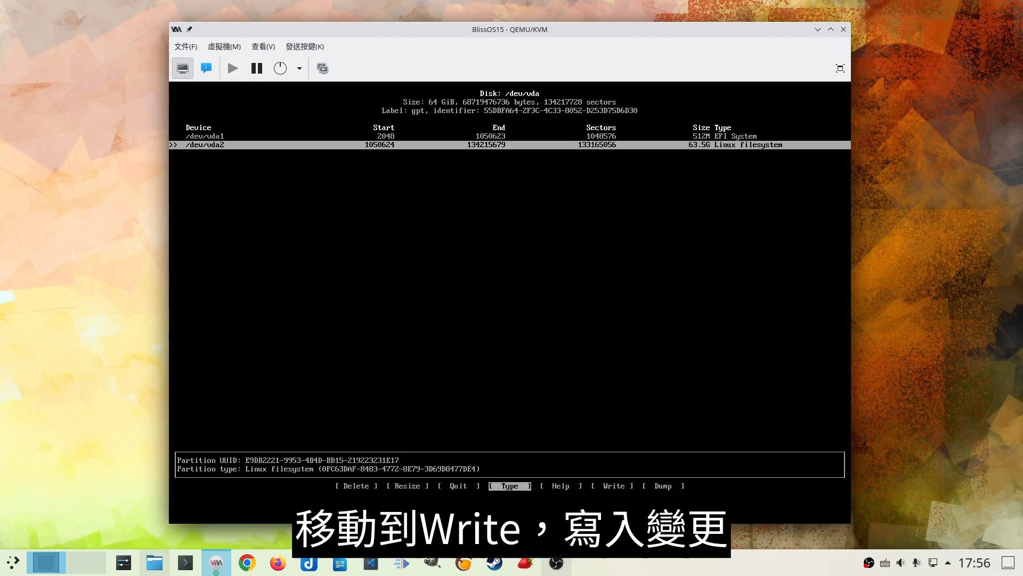
{"action": "key", "text": "Right"}
{"action": "key", "text": "Return"}
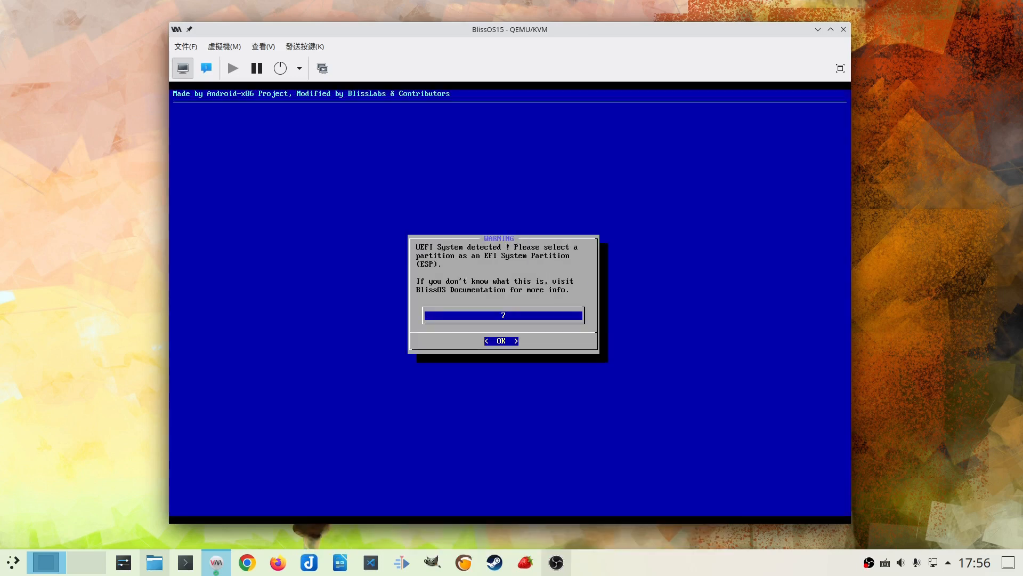
Choose vda1 as the EFI System Partition and format it as fat32, keeping the drive name ESP.
{"action": "key", "text": "Return"}
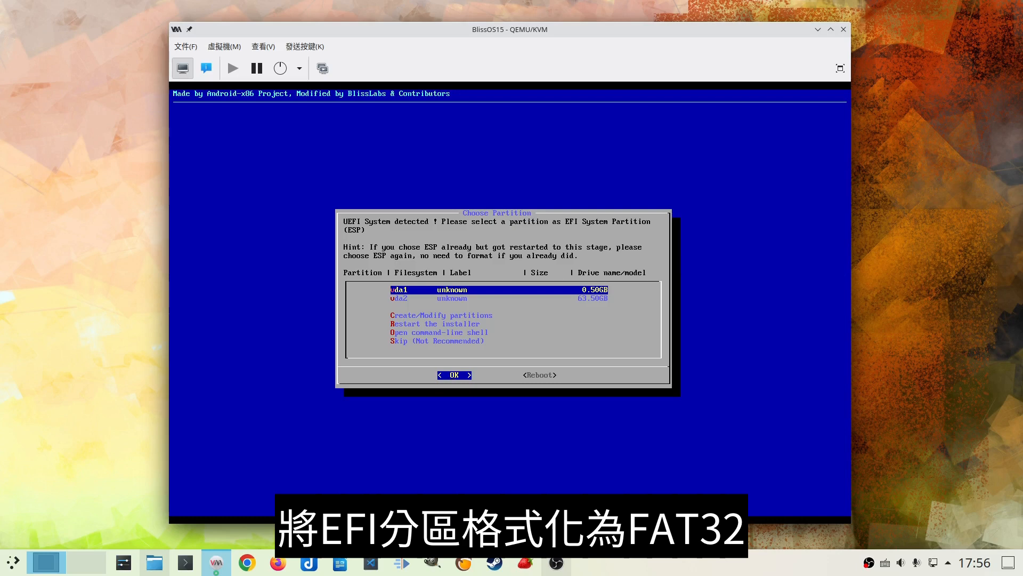
{"action": "key", "text": "Return"}
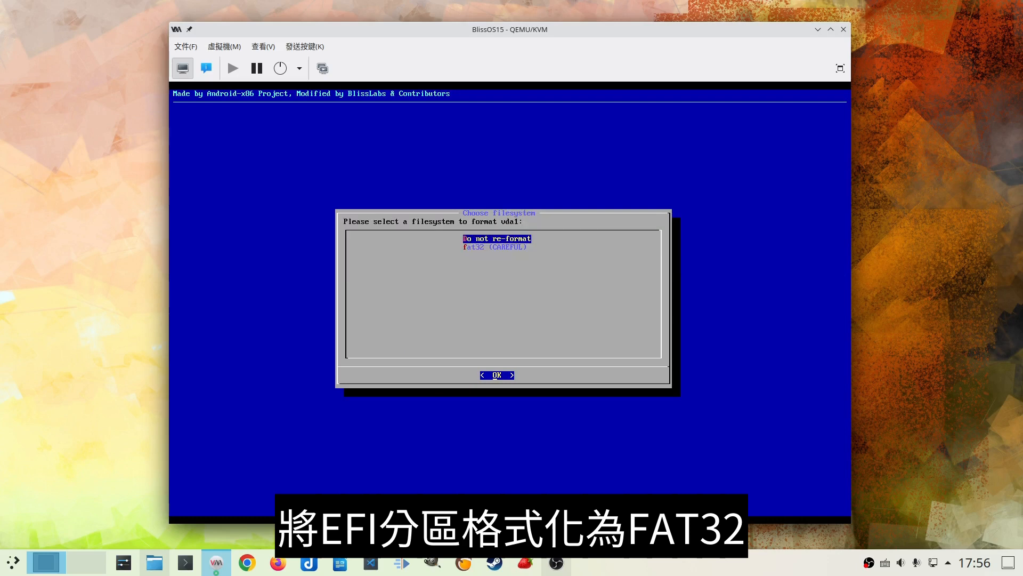
{"action": "key", "text": "Down"}
{"action": "key", "text": "Return"}
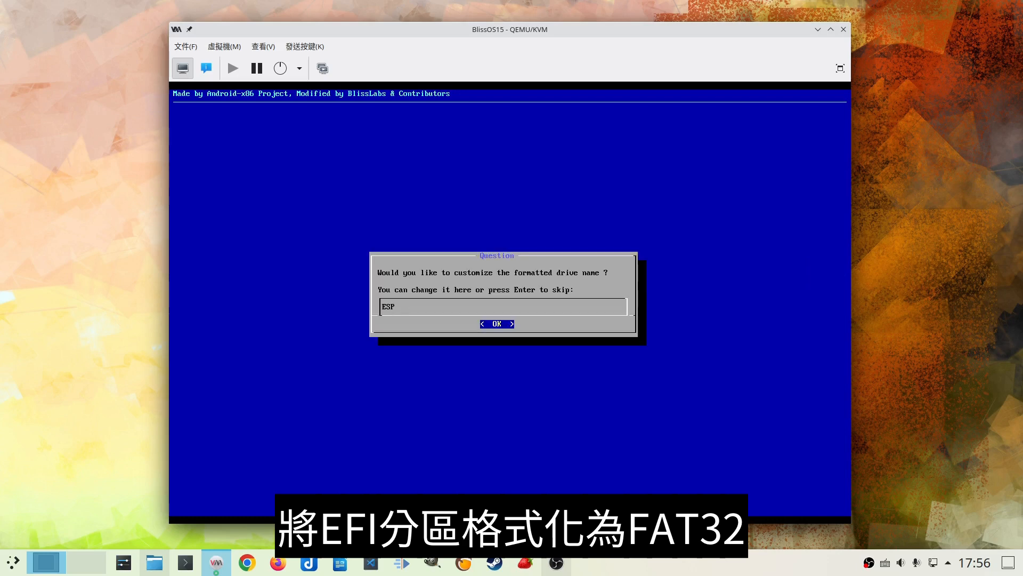
{"action": "key", "text": "Return"}
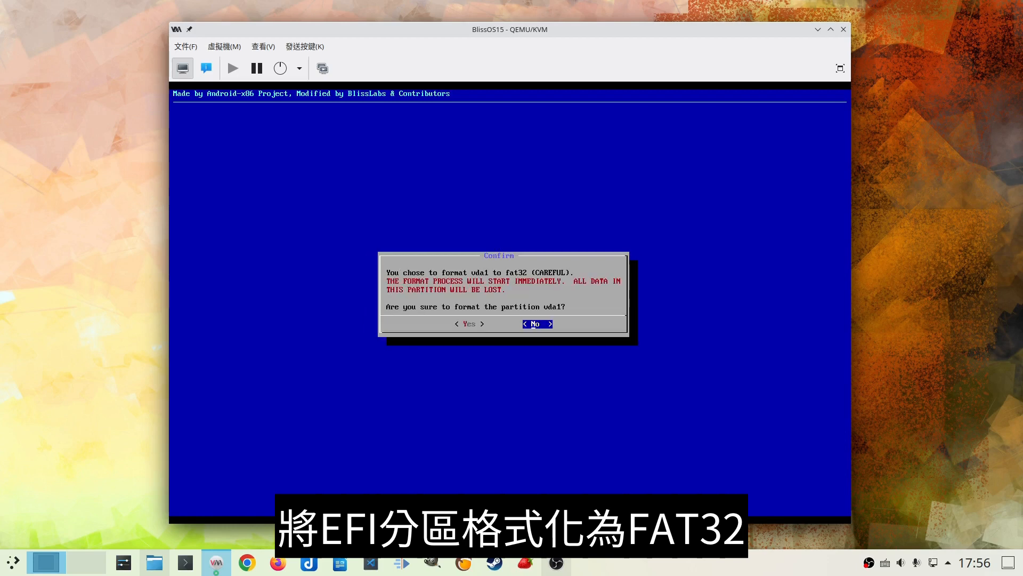
{"action": "key", "text": "Left"}
{"action": "key", "text": "Return"}
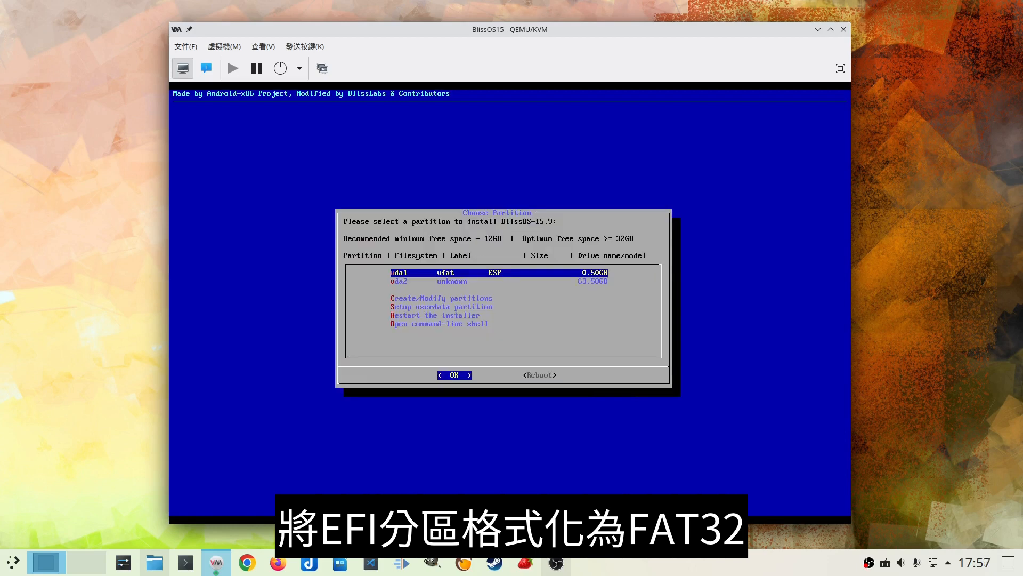
Install BlissOS-15.9 to vda2 formatted as ext4, and have the installer prepare for OTA updates.
{"action": "key", "text": "Down"}
{"action": "key", "text": "Return"}
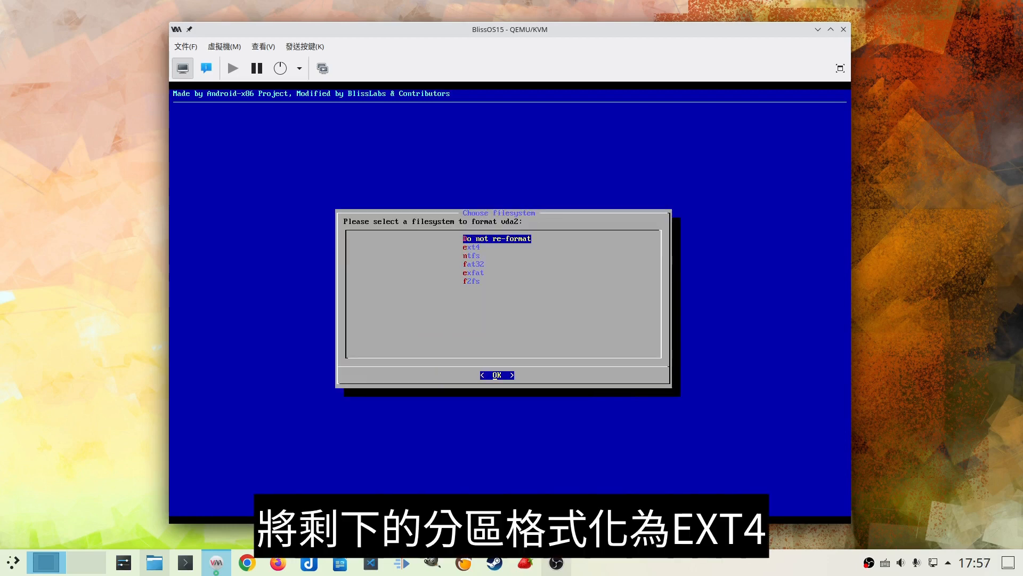
{"action": "key", "text": "Down"}
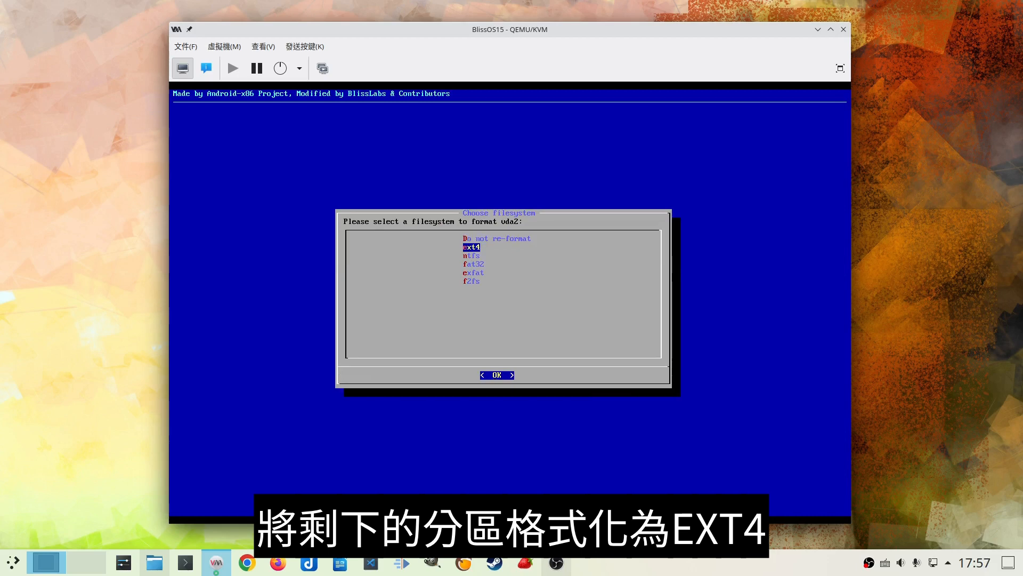
{"action": "key", "text": "Return"}
{"action": "key", "text": "Return"}
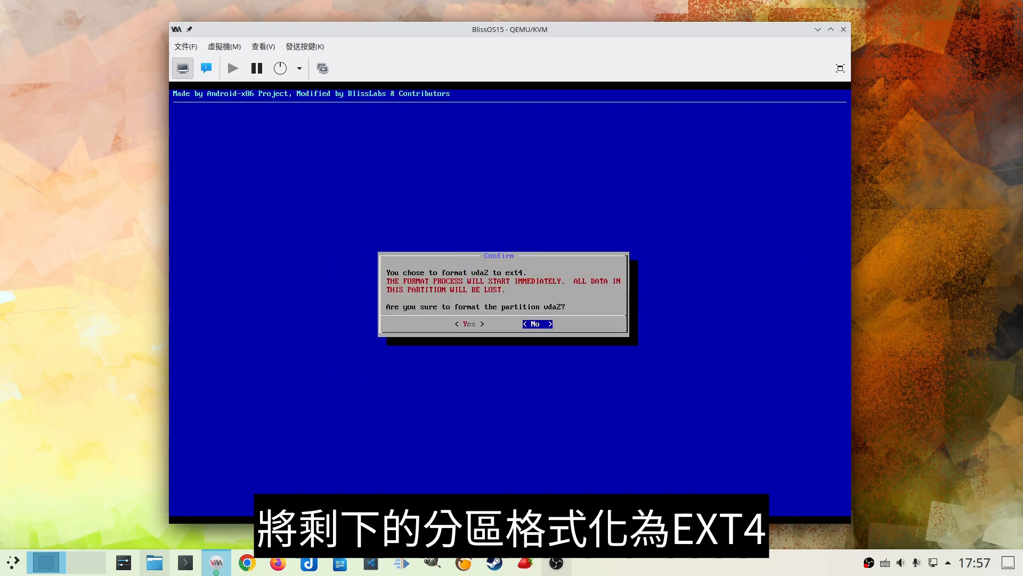
{"action": "key", "text": "Left"}
{"action": "key", "text": "Return"}
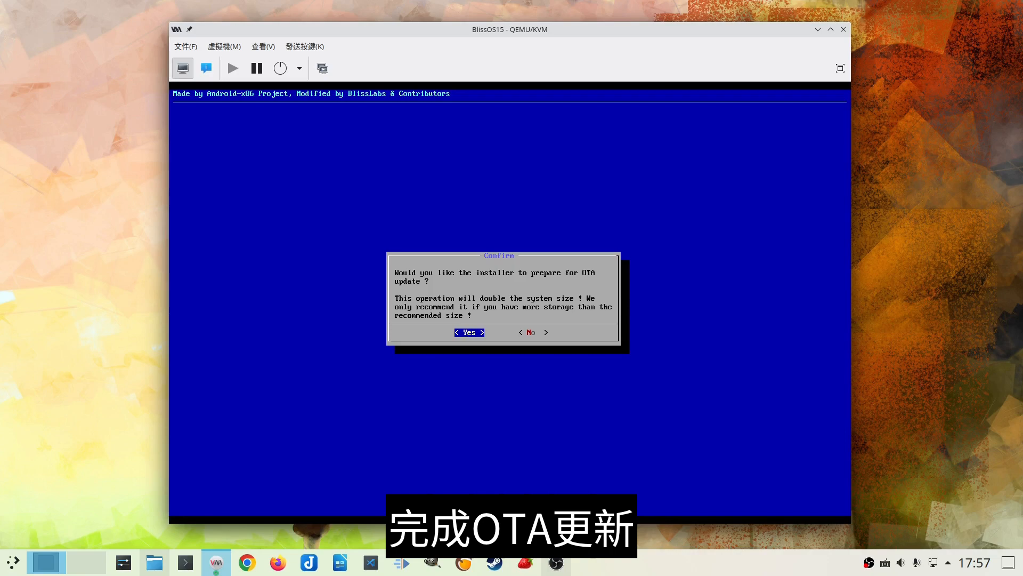
{"action": "key", "text": "Return"}
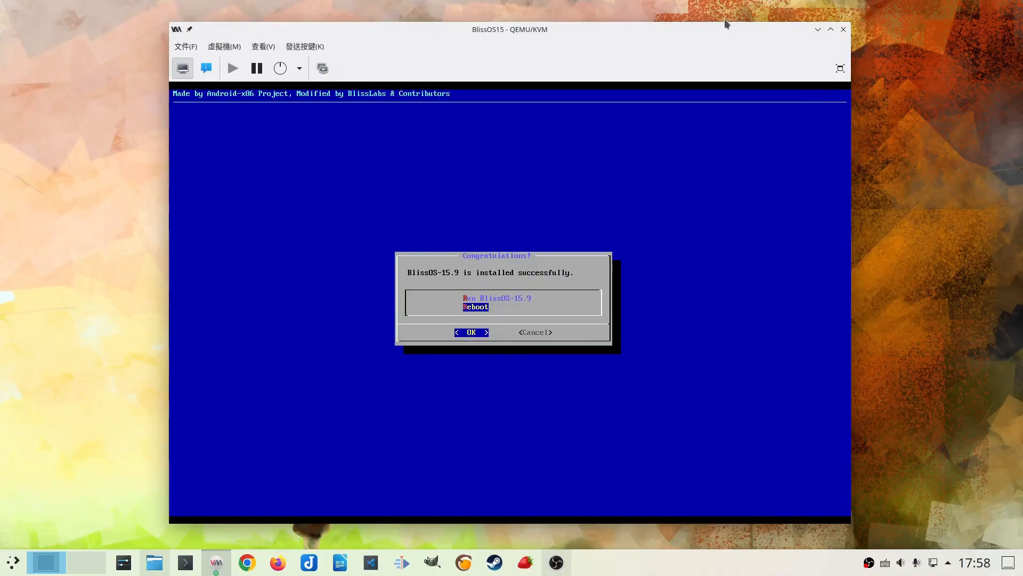
Choose Reboot to leave the finished installer, then force the BlissOS15 virtual machine off.
{"action": "key", "text": "Return"}
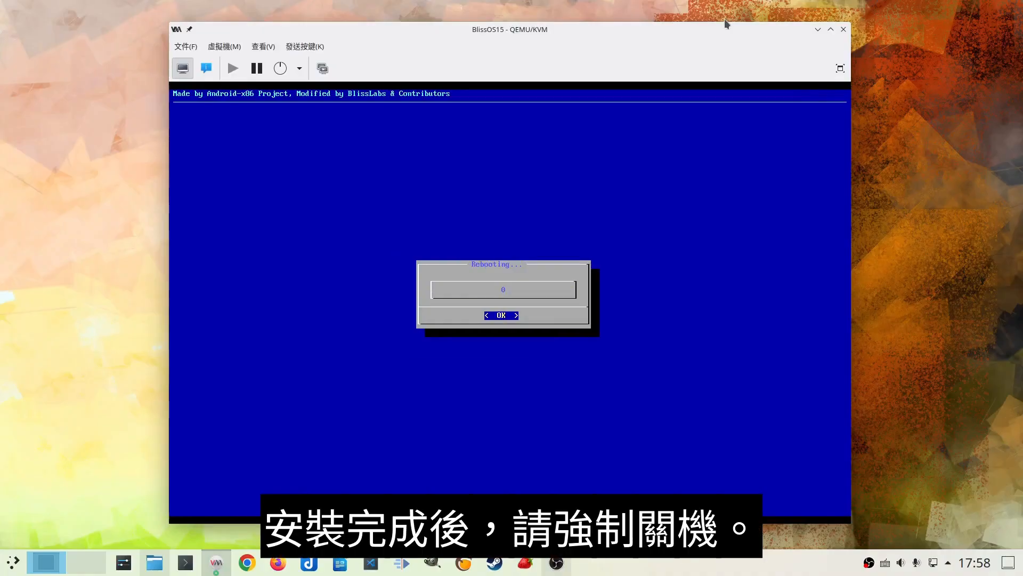
{"action": "left_click", "coordinate": [300, 68]}
{"action": "left_click", "coordinate": [319, 136]}
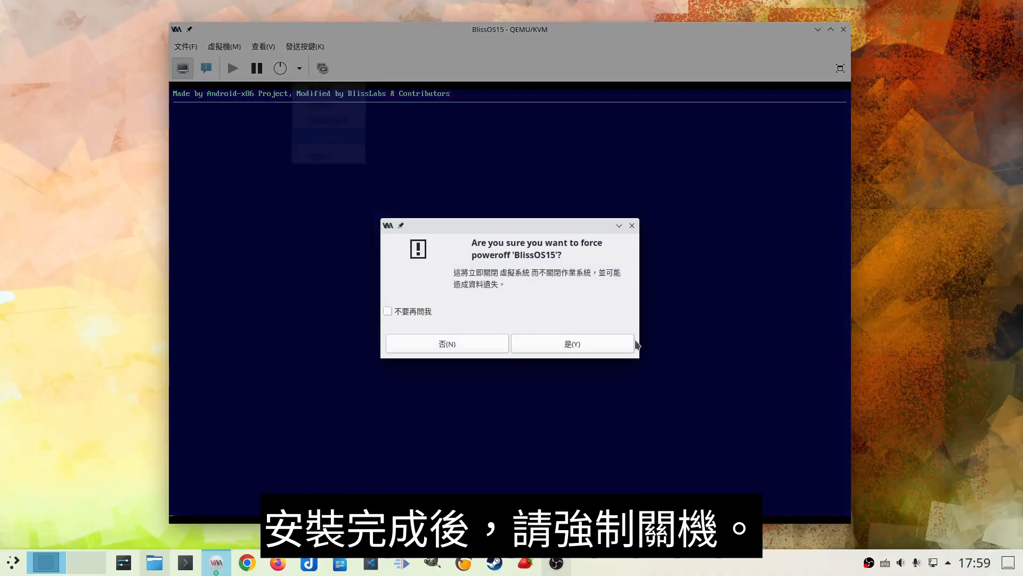
{"action": "left_click", "coordinate": [613, 351]}
Put VirtIO disk 1 ahead of SATA CDROM 1 in the boot order, apply it and return to the console.
{"action": "left_click", "coordinate": [206, 69]}
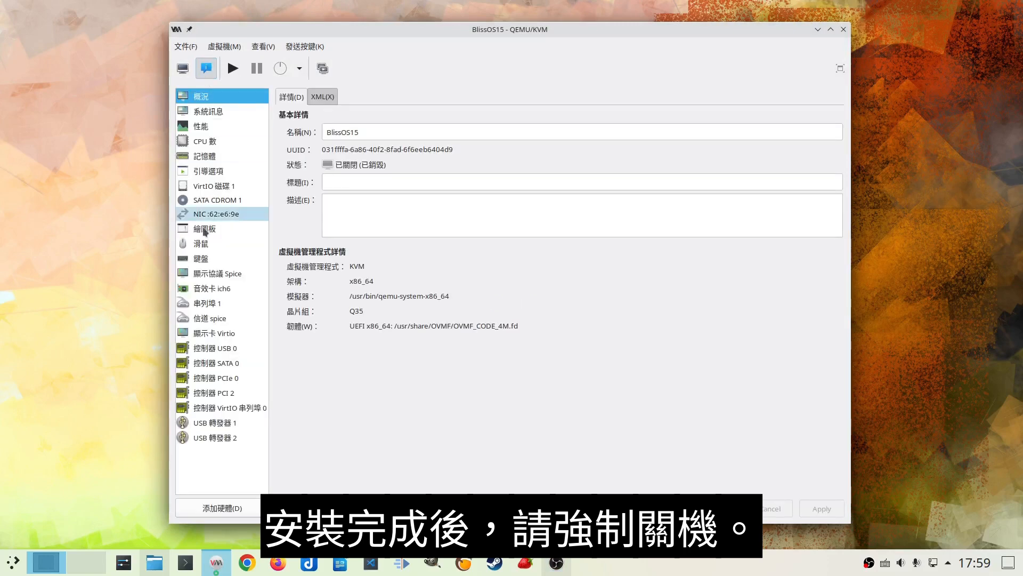
{"action": "left_click", "coordinate": [224, 172]}
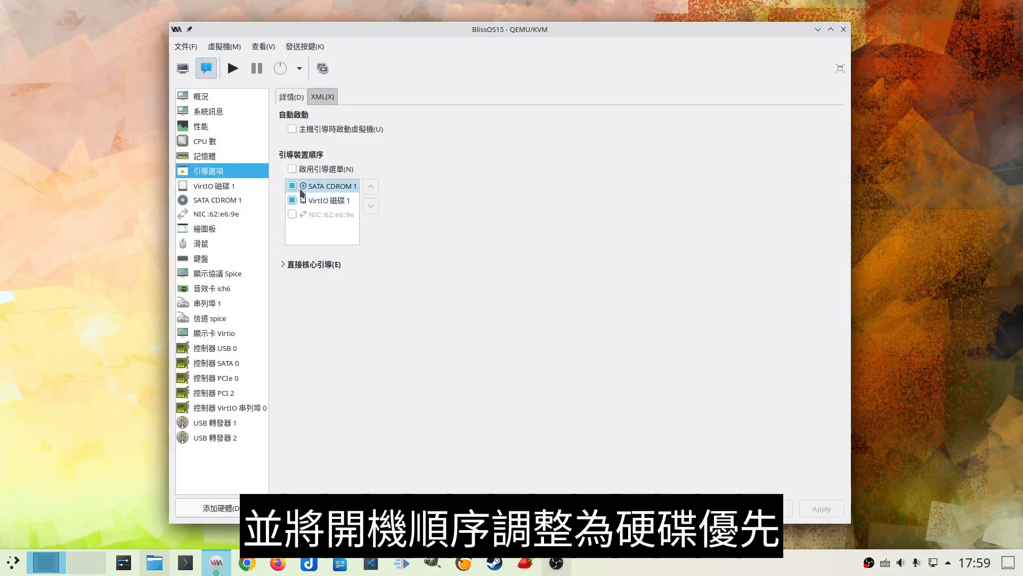
{"action": "left_click", "coordinate": [352, 203]}
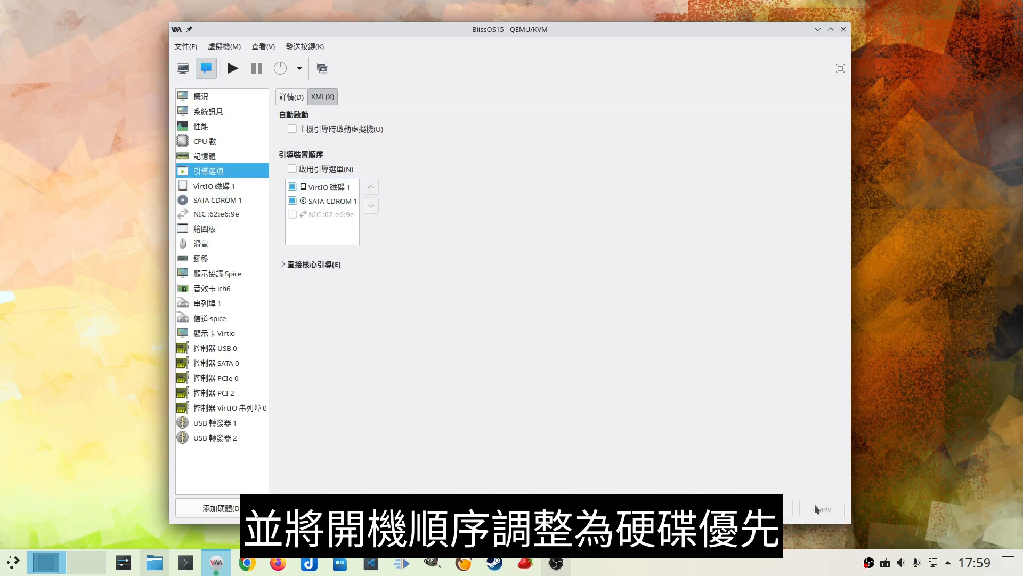
{"action": "left_click", "coordinate": [183, 68]}
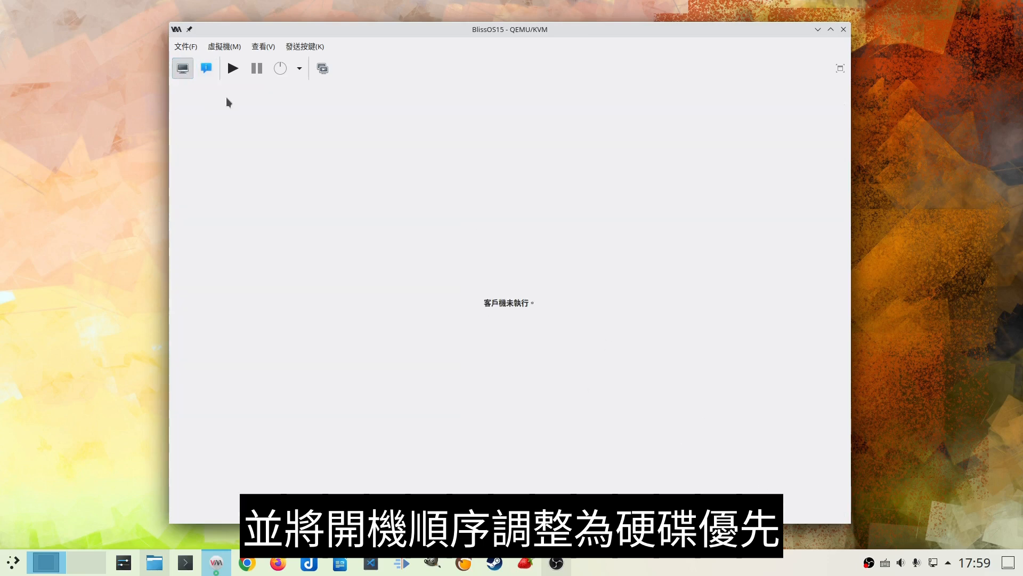
Remove the SATA CDROM 1 device from the virtual machine and return to its console.
{"action": "left_click", "coordinate": [206, 67]}
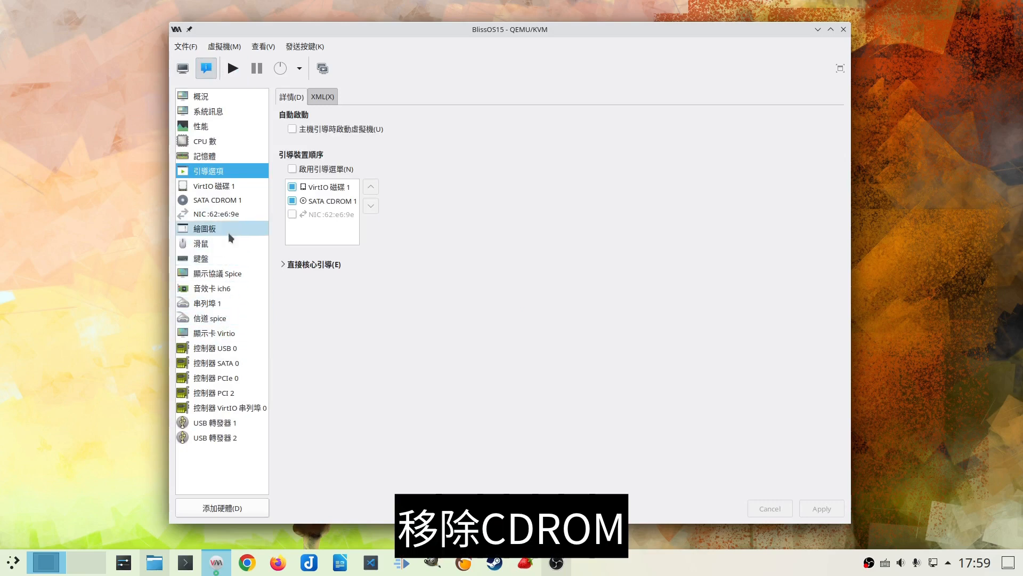
{"action": "left_click", "coordinate": [228, 202]}
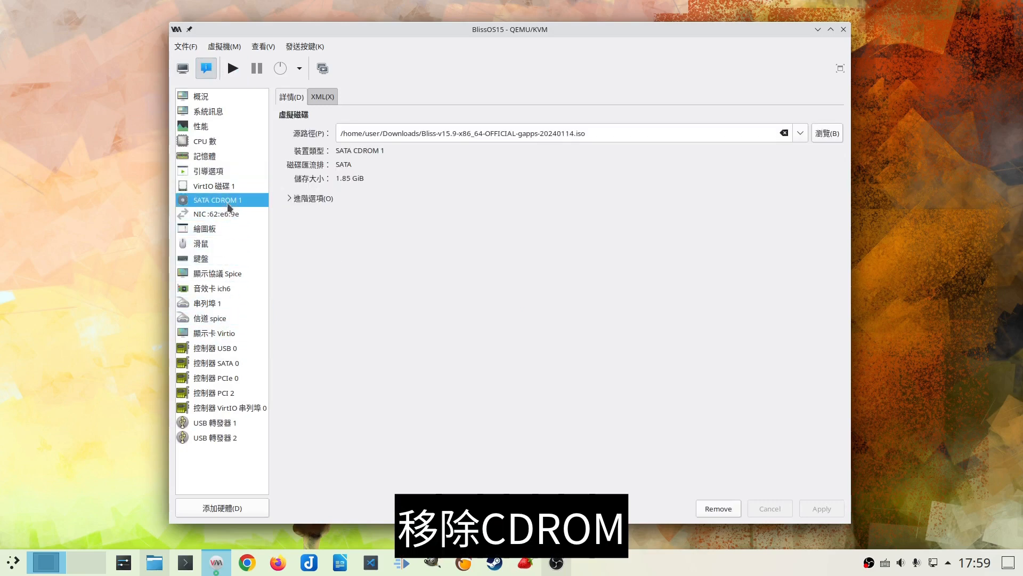
{"action": "left_click", "coordinate": [720, 509]}
{"action": "left_click", "coordinate": [610, 379]}
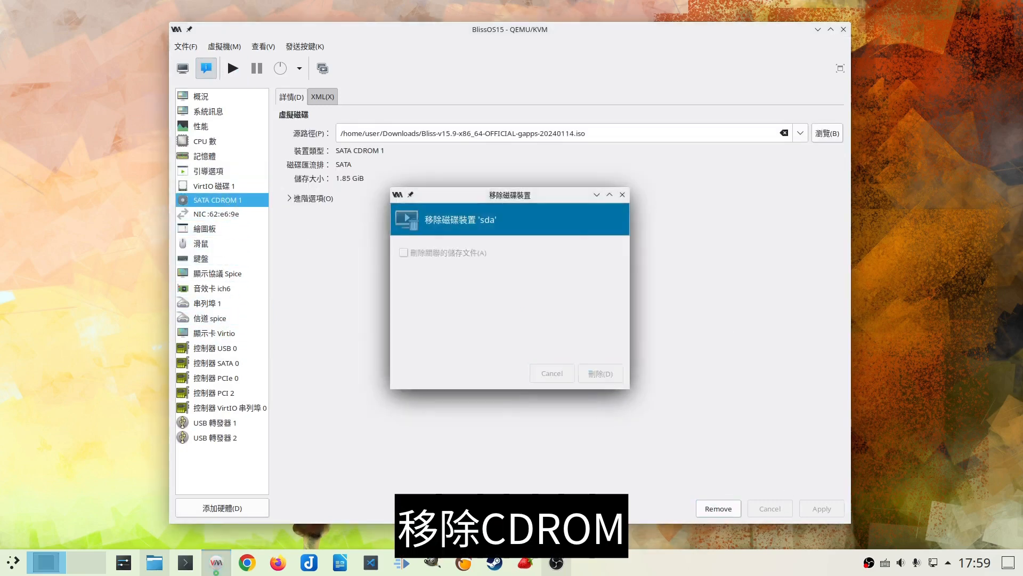
{"action": "left_click", "coordinate": [187, 72]}
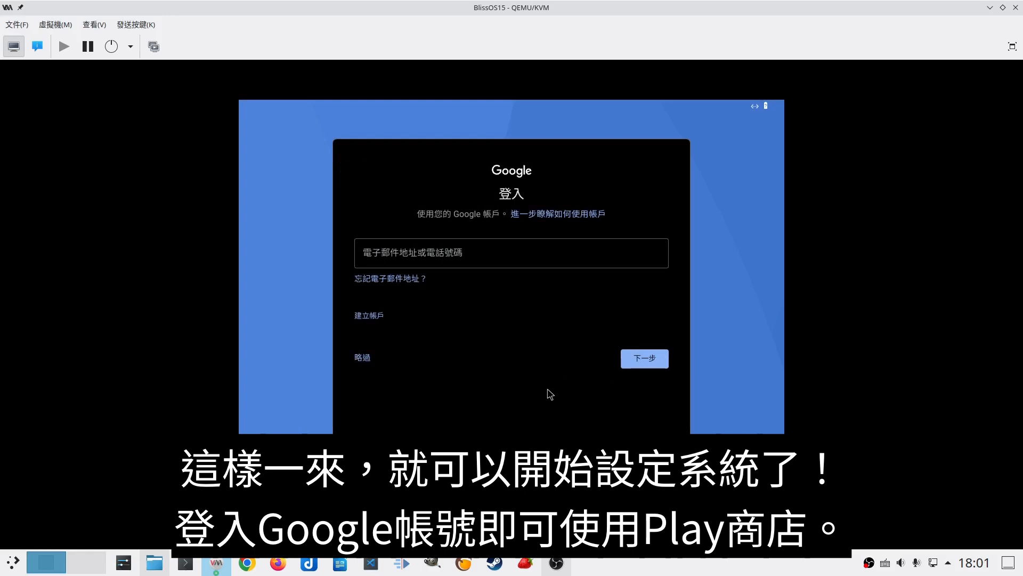
Skip the Google account sign-in, confirm skipping it, and go through the Google services page of the Android setup.
{"action": "left_click", "coordinate": [357, 358]}
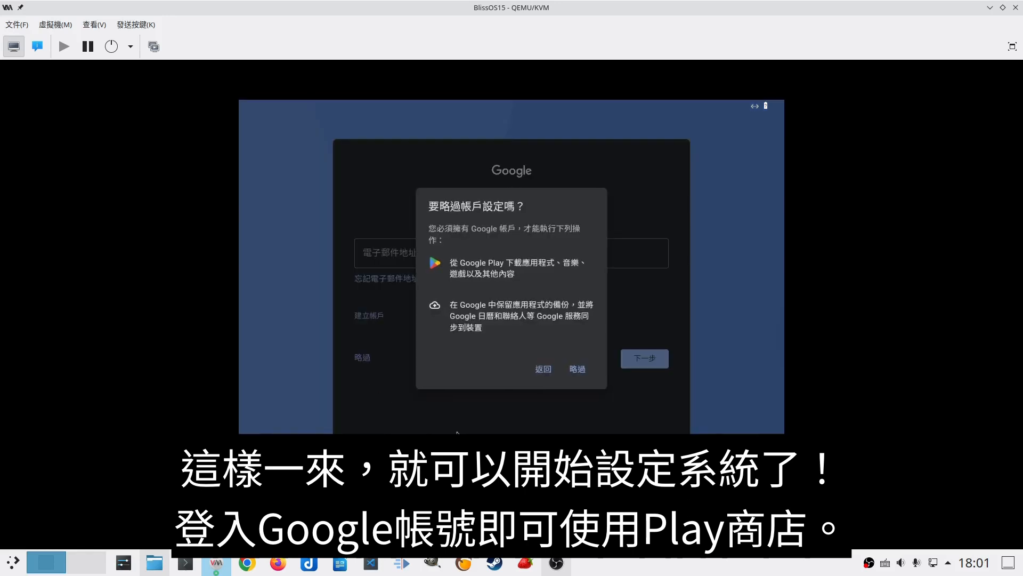
{"action": "left_click", "coordinate": [577, 369]}
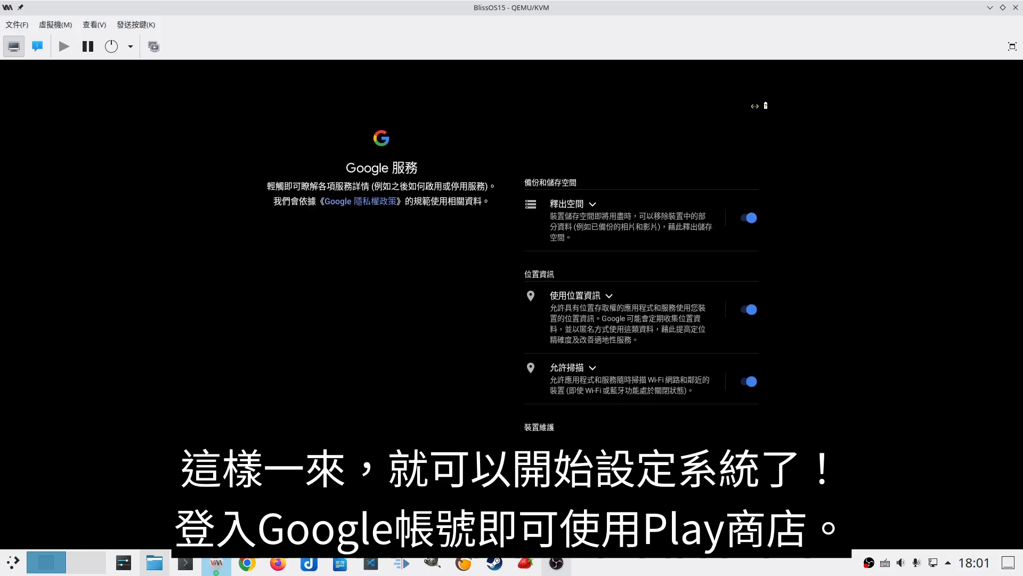
{"action": "scroll", "coordinate": [640, 320], "scroll_direction": "down", "scroll_amount": 5}
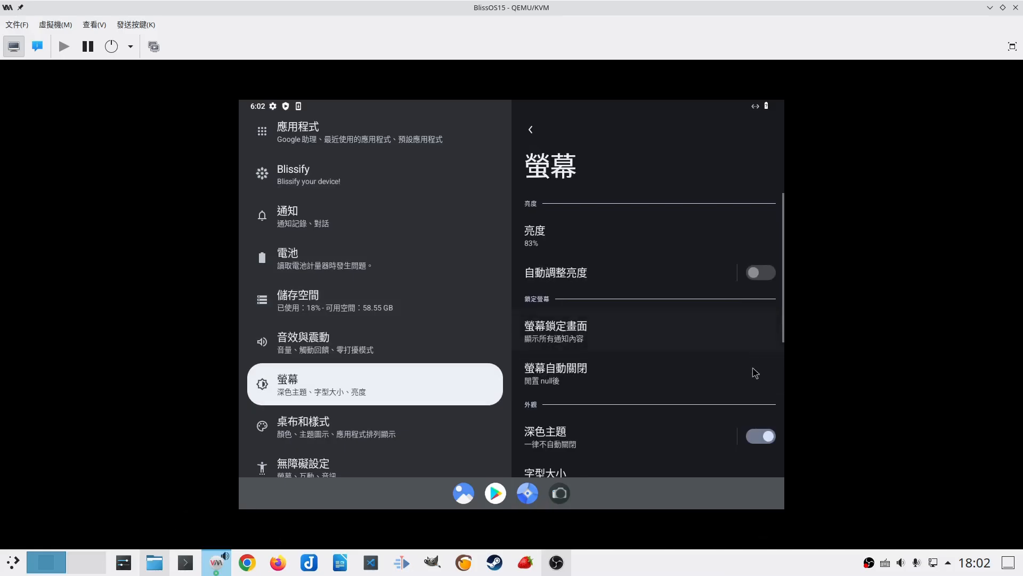
Turn off the dark theme in the Android display settings and open Settings again from the app drawer.
{"action": "scroll", "coordinate": [749, 373], "scroll_direction": "down", "scroll_amount": 1}
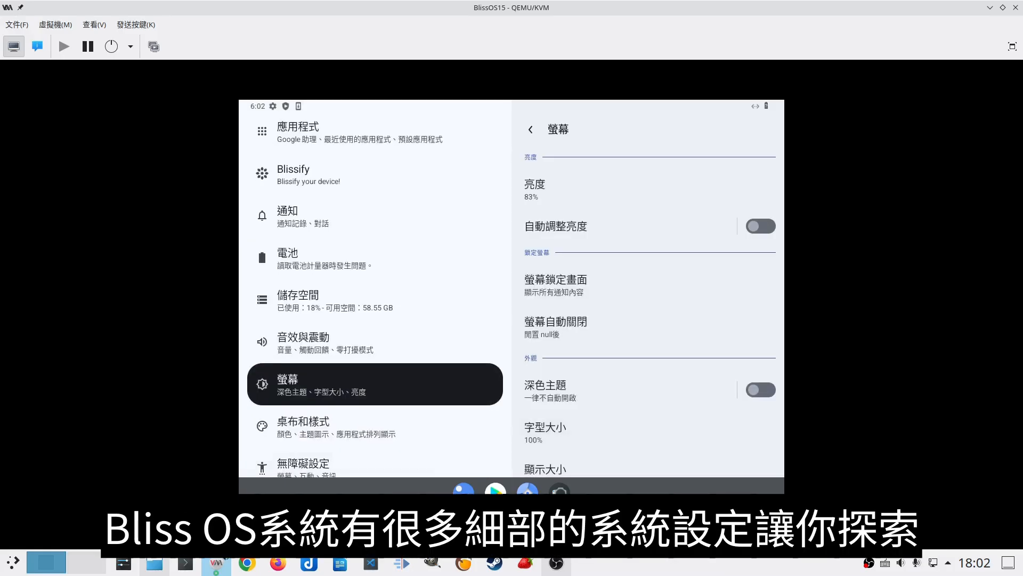
{"action": "left_click_drag", "start_coordinate": [432, 491], "coordinate": [488, 219]}
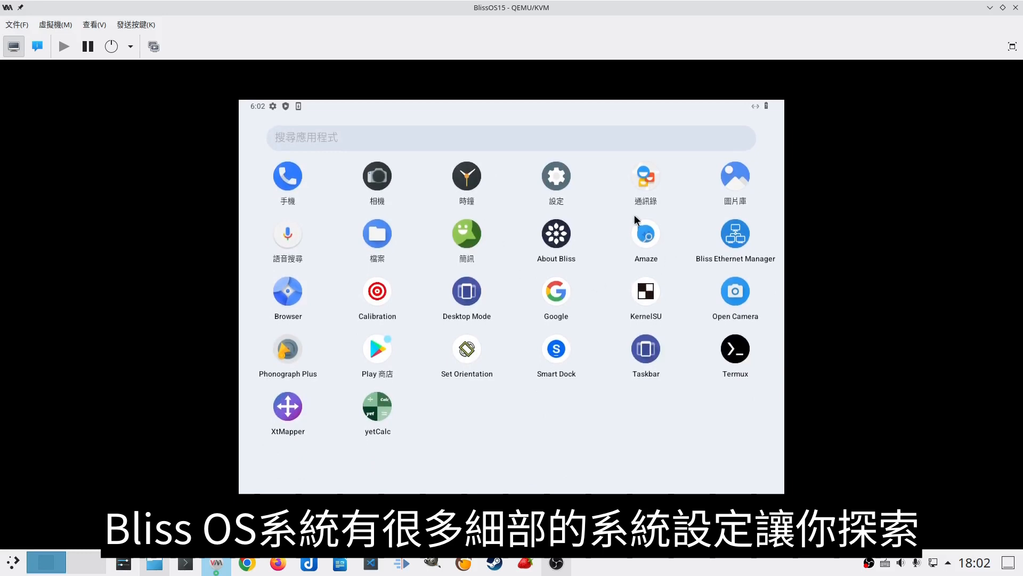
{"action": "left_click", "coordinate": [556, 176]}
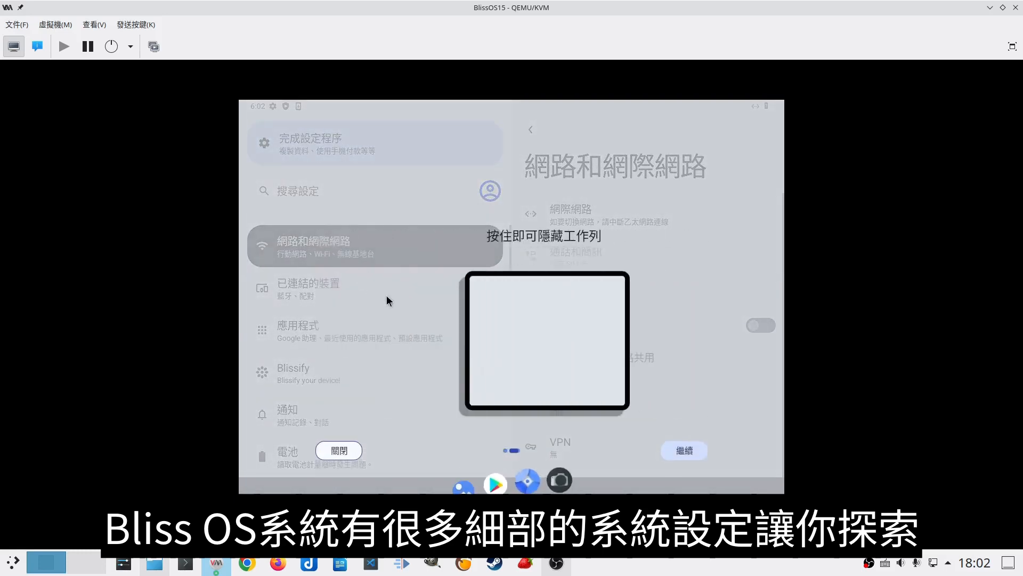
Go through the taskbar tutorial pages and finish the tutorial to reach the Settings screen.
{"action": "scroll", "coordinate": [613, 419], "scroll_direction": "up", "scroll_amount": 2}
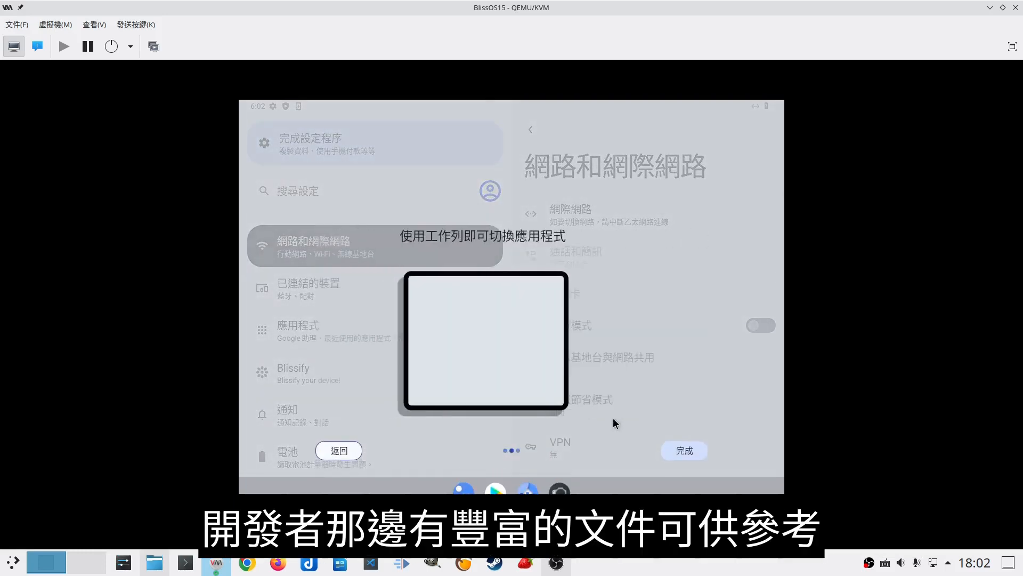
{"action": "left_click", "coordinate": [697, 455]}
{"action": "left_click", "coordinate": [676, 451]}
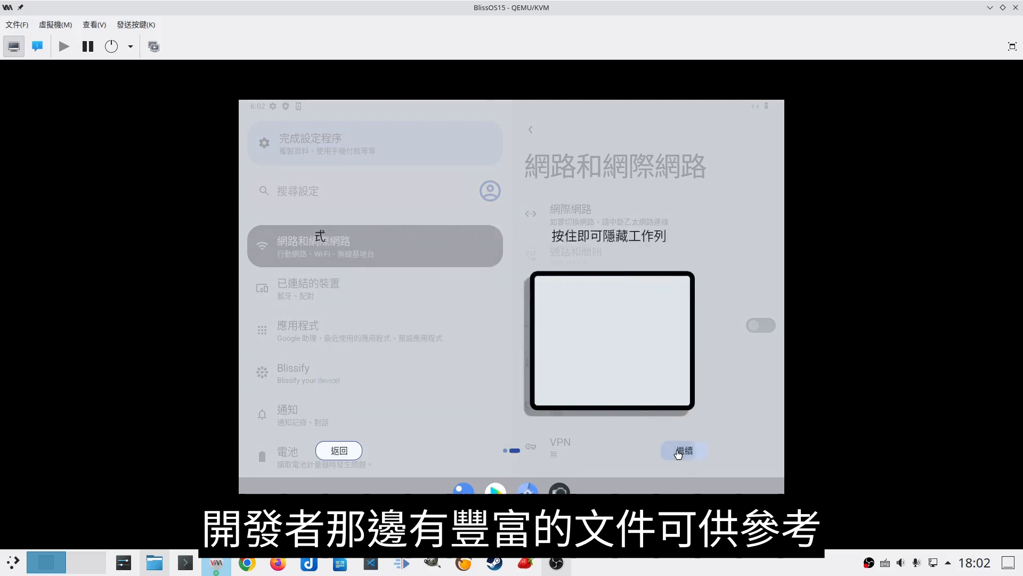
{"action": "left_click", "coordinate": [678, 452]}
Browse the Android system settings categories, opening the location page and the privacy page.
{"action": "scroll", "coordinate": [441, 226], "scroll_direction": "down", "scroll_amount": 10}
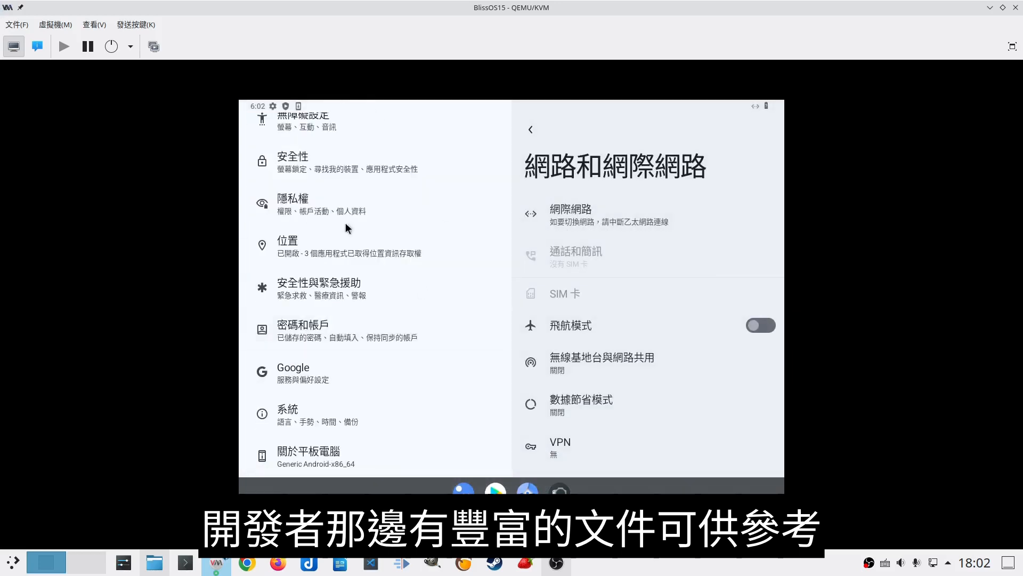
{"action": "left_click", "coordinate": [402, 237]}
{"action": "scroll", "coordinate": [421, 266], "scroll_direction": "up", "scroll_amount": 2}
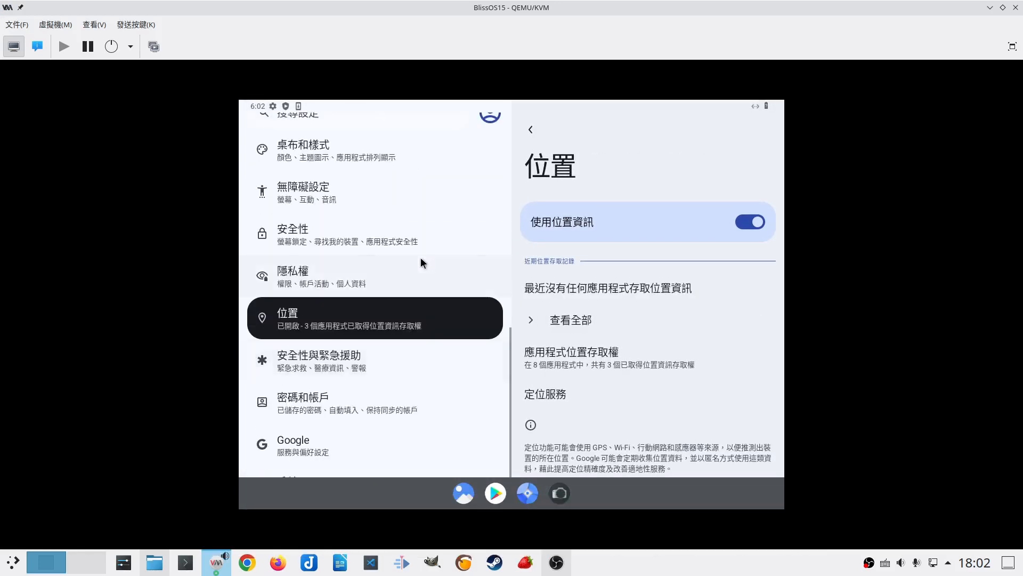
{"action": "left_click", "coordinate": [420, 258]}
{"action": "scroll", "coordinate": [421, 257], "scroll_direction": "up", "scroll_amount": 5}
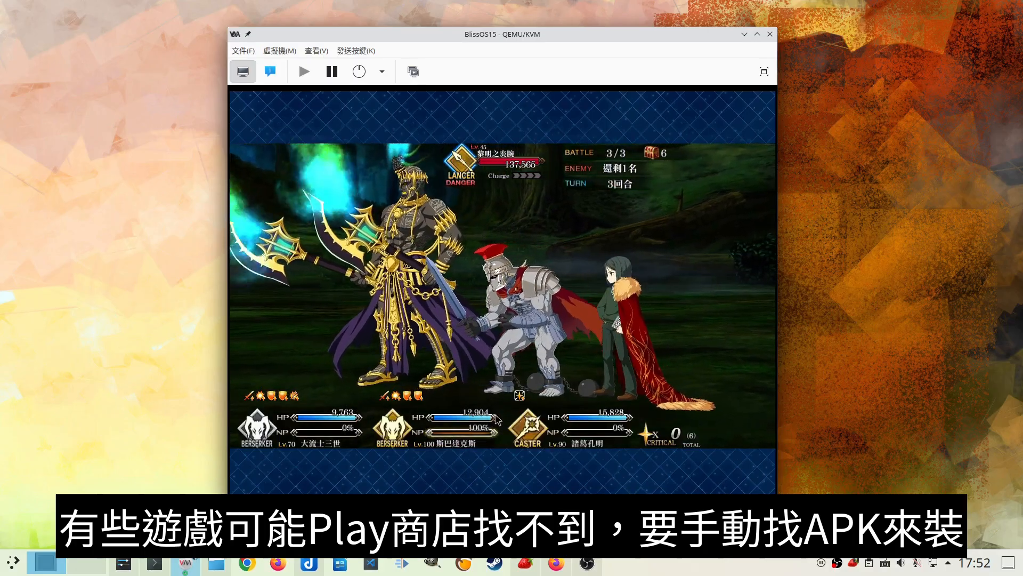
Use the third skill of the level 100 Berserker and the third skill of the Caster in the battle.
{"action": "left_click", "coordinate": [469, 390]}
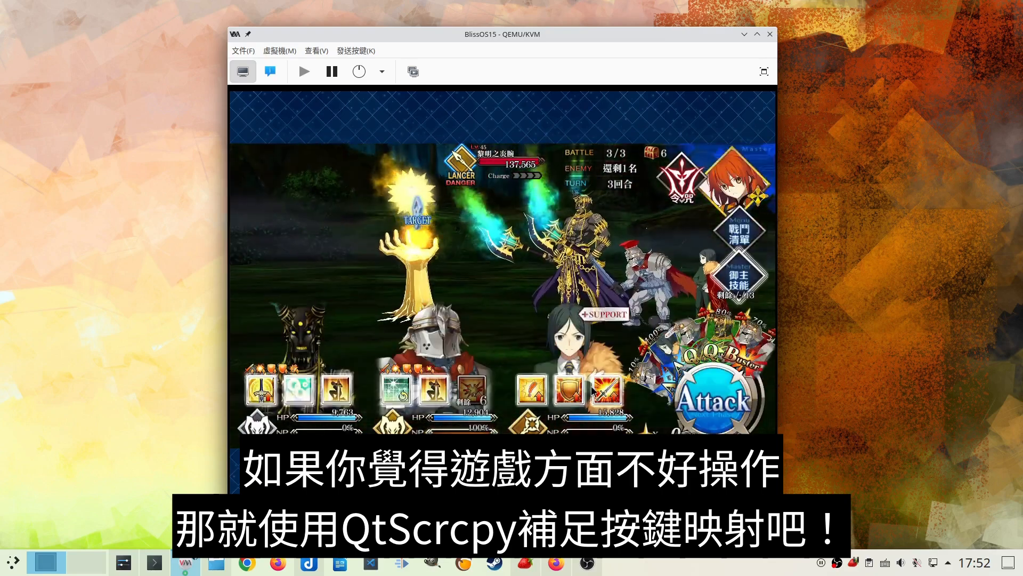
{"action": "left_click", "coordinate": [604, 391]}
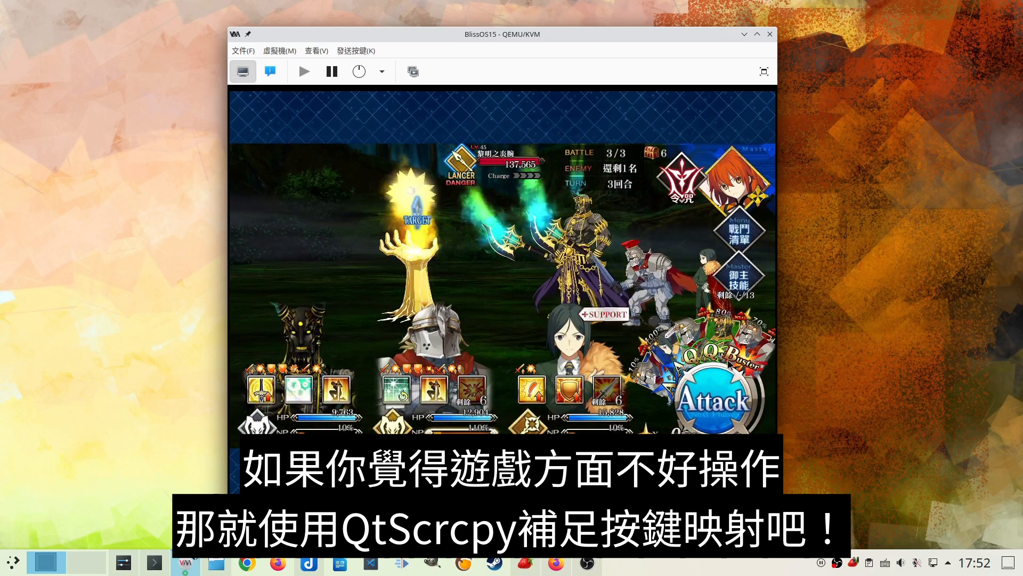
Attack the enemy with the 傷獸的咆吼 card, followed by the same Berserker's Buster and Arts cards.
{"action": "left_click", "coordinate": [711, 404]}
{"action": "left_click", "coordinate": [506, 239]}
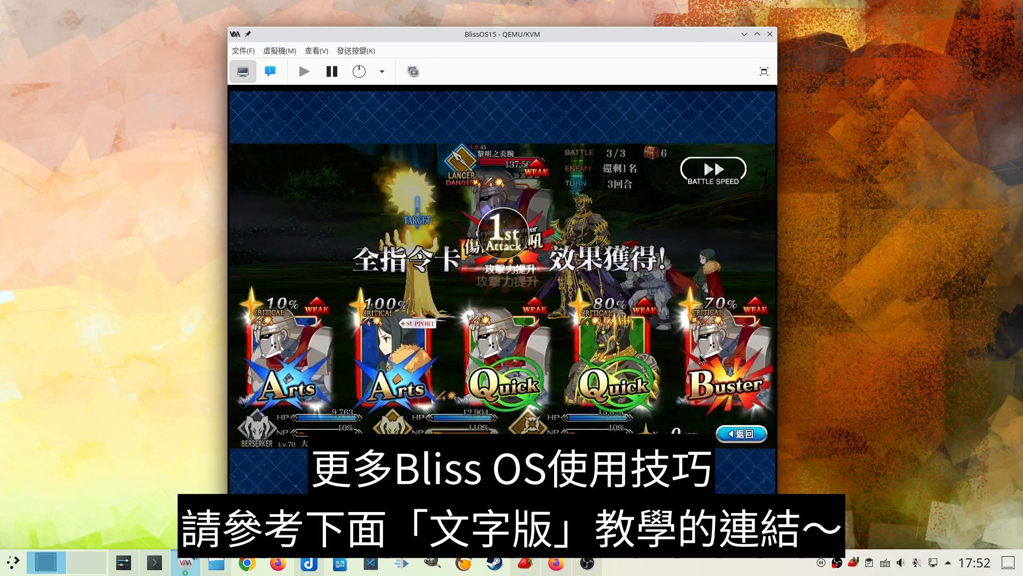
{"action": "left_click", "coordinate": [723, 363]}
{"action": "left_click", "coordinate": [300, 352]}
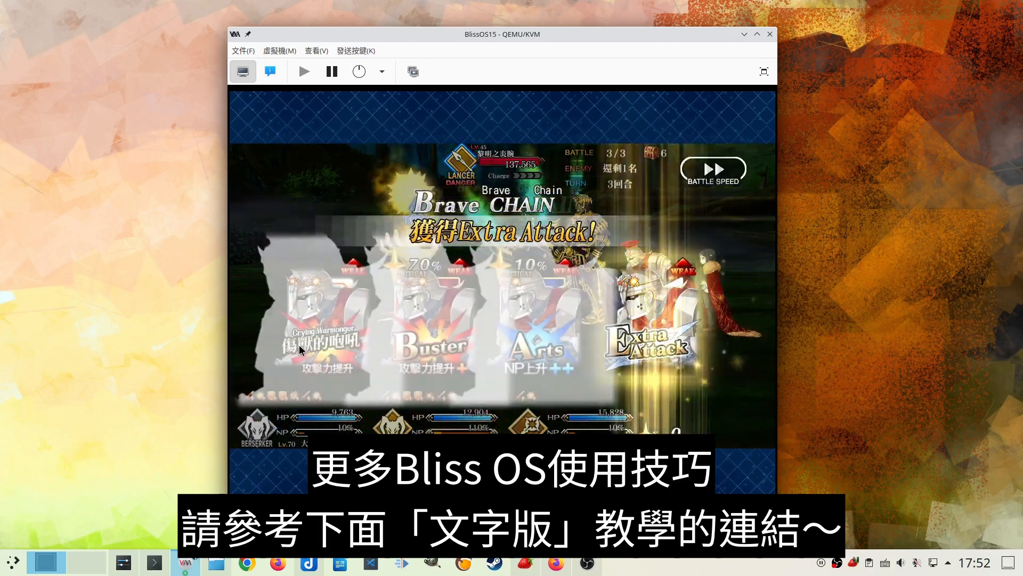